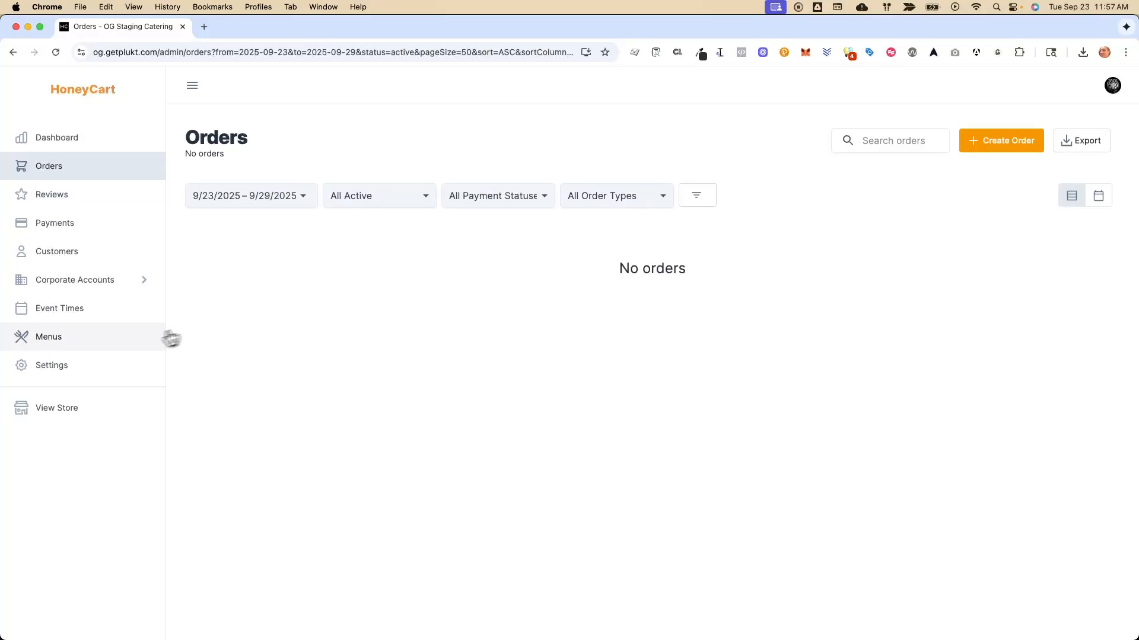
Open the Create Order policy of the Corporate / Drop-Off order type in the settings and expand its existing rule.
click(84, 366)
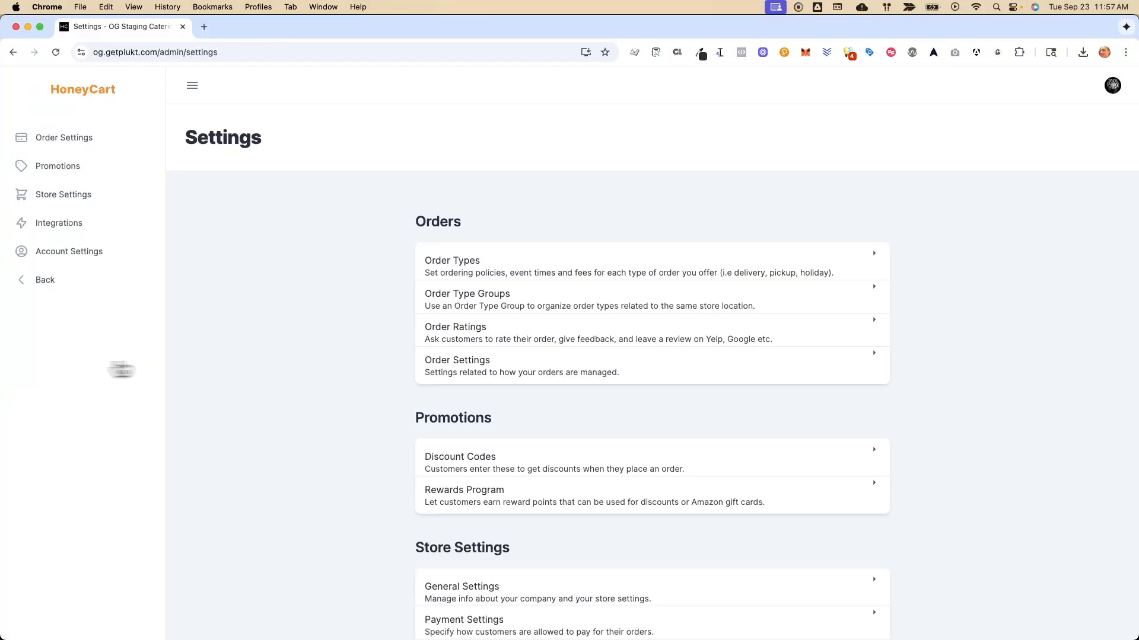
click(516, 275)
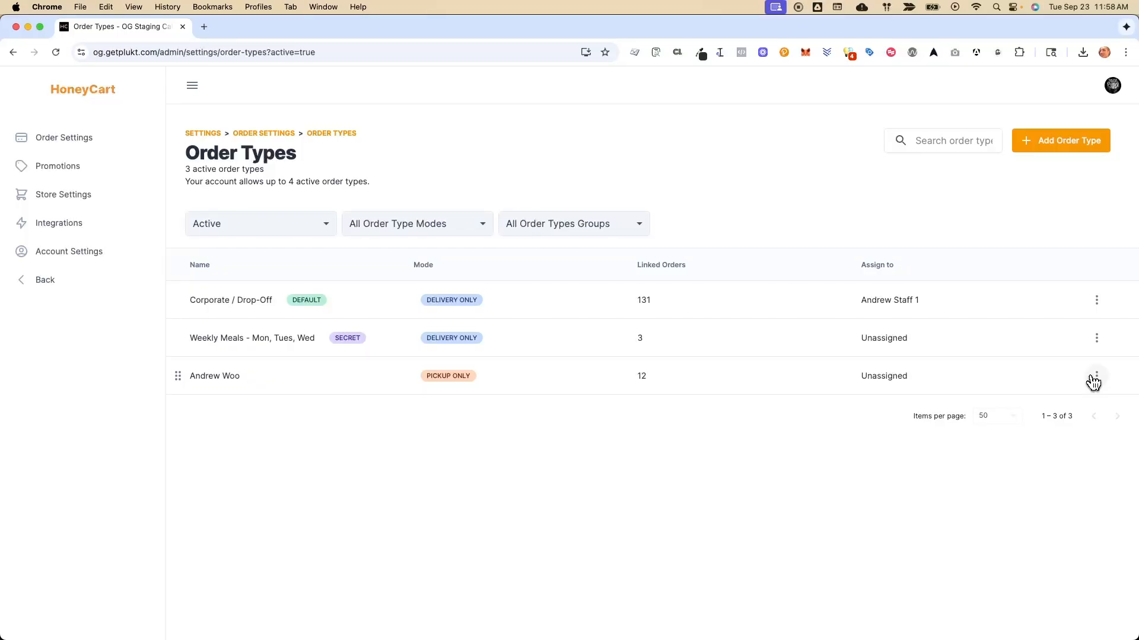
click(245, 303)
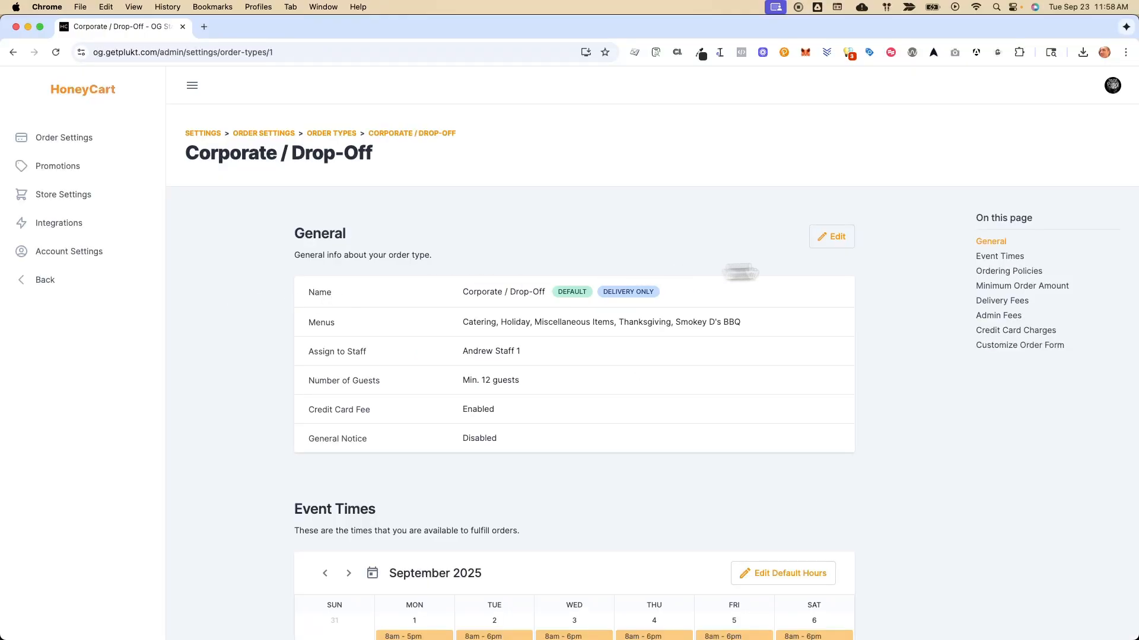
click(828, 240)
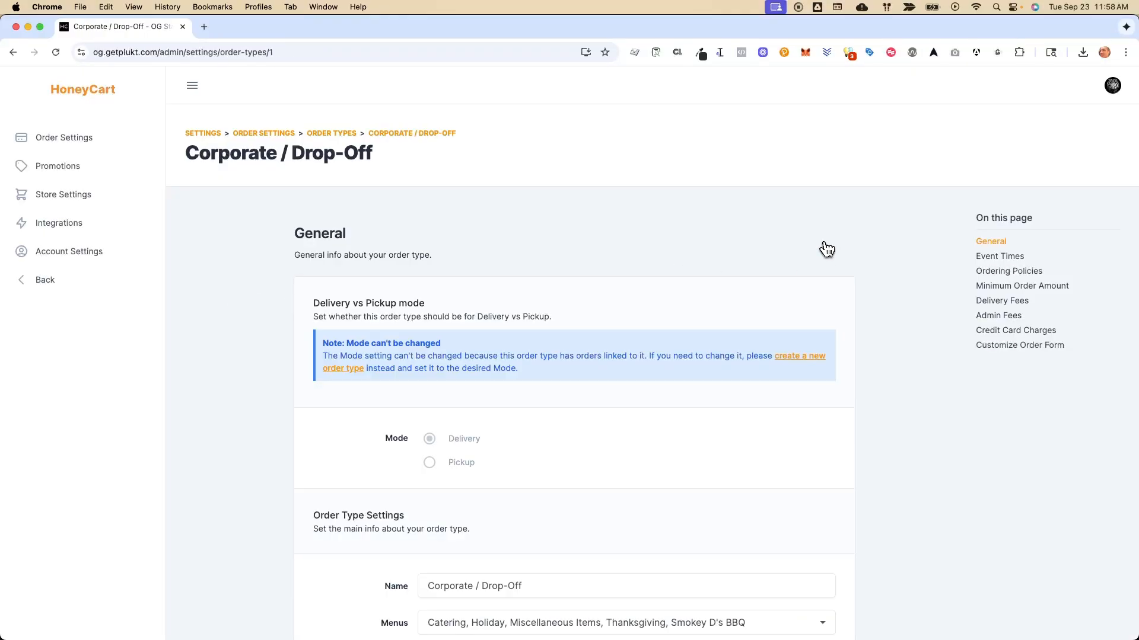
click(1037, 273)
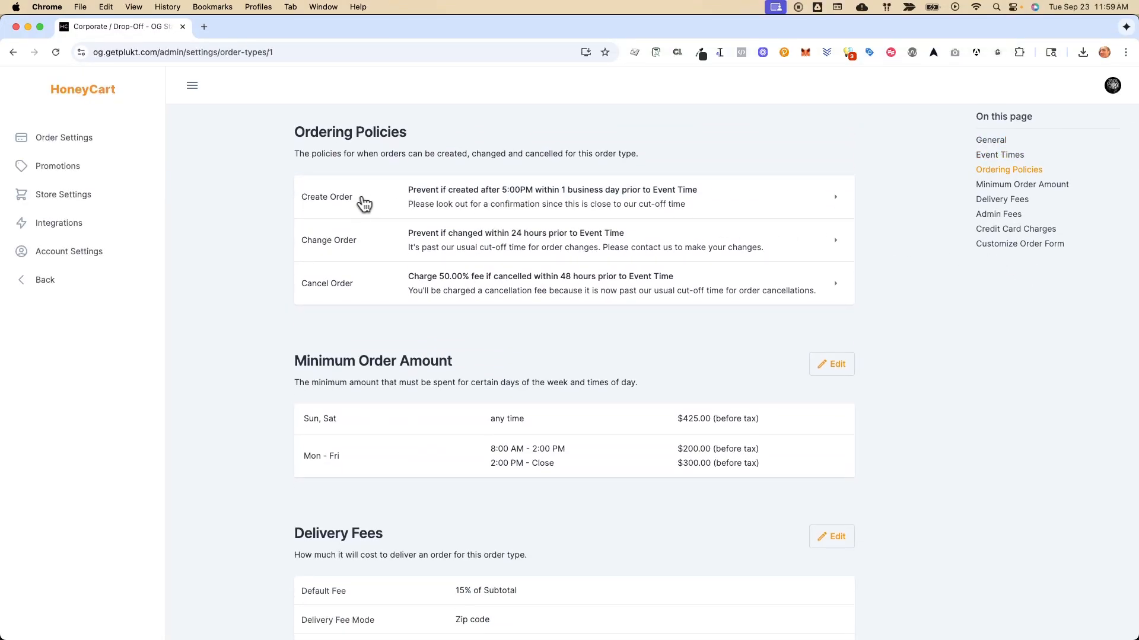
click(836, 202)
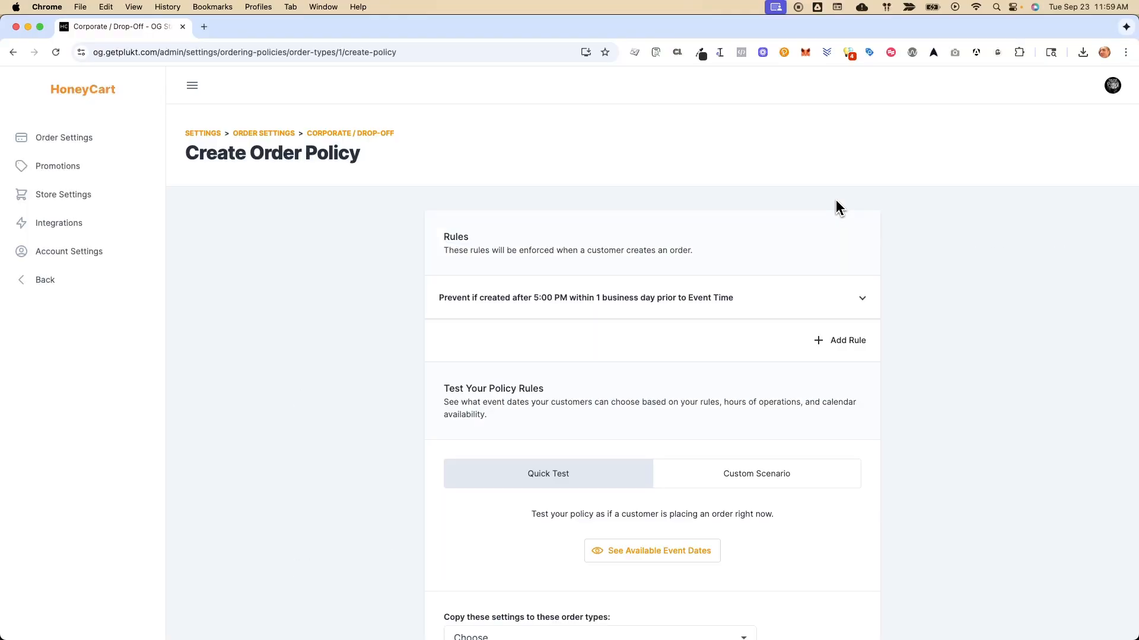
click(719, 304)
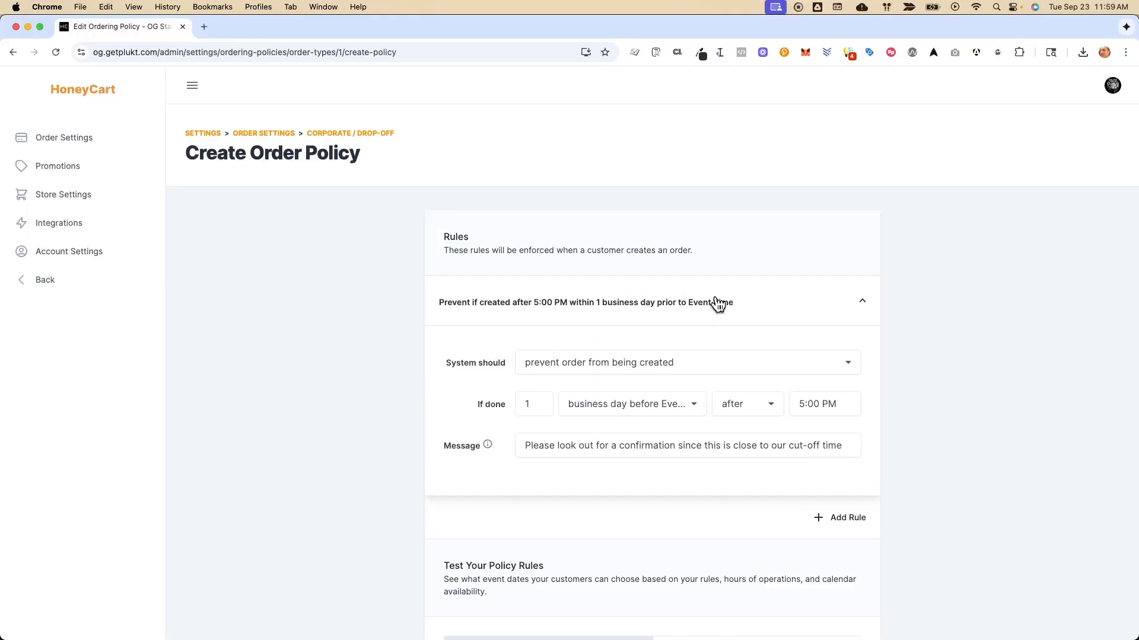
Examine the Create Order rule and the Quick Test and Custom Scenario options for testing the policy.
scroll(545, 405, down, 5)
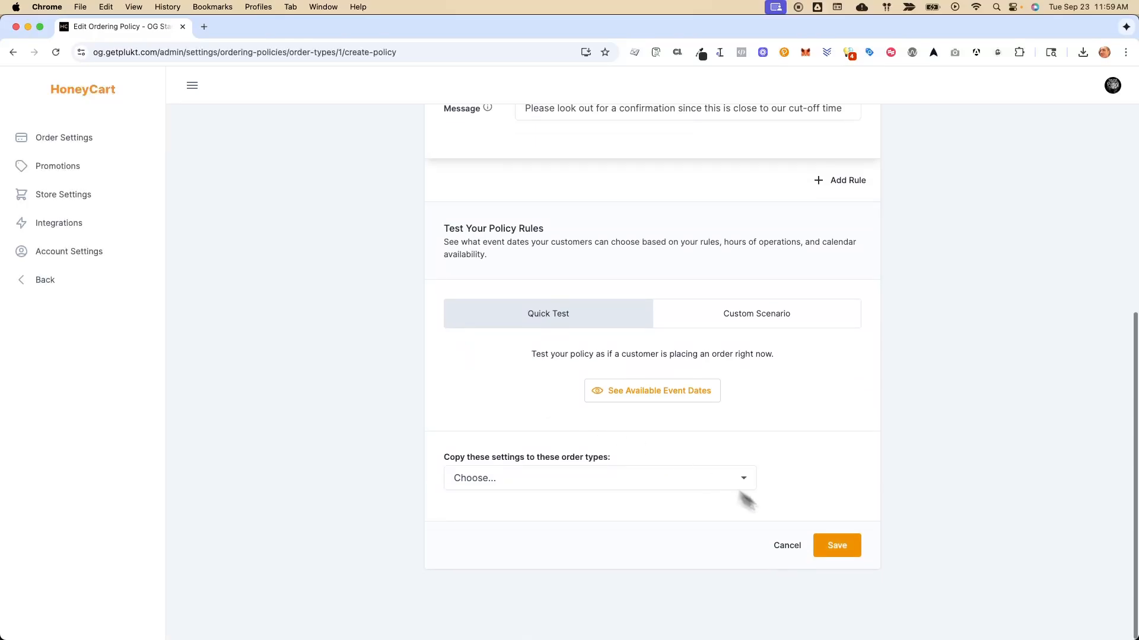
scroll(848, 508, up, 6)
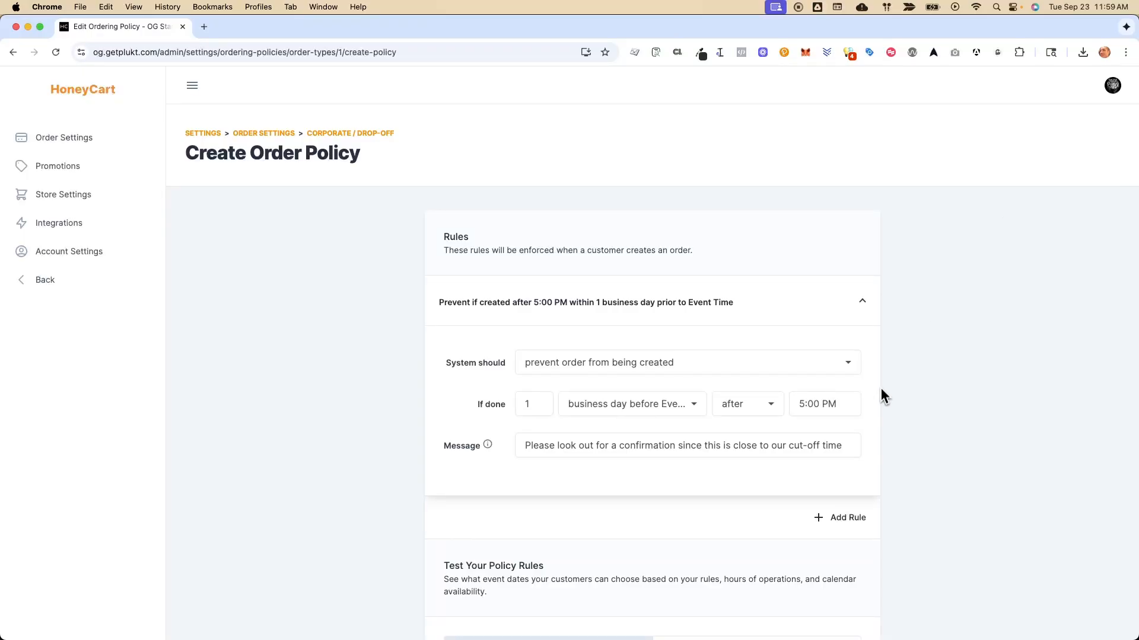
scroll(881, 409, down, 2)
scroll(881, 428, down, 2)
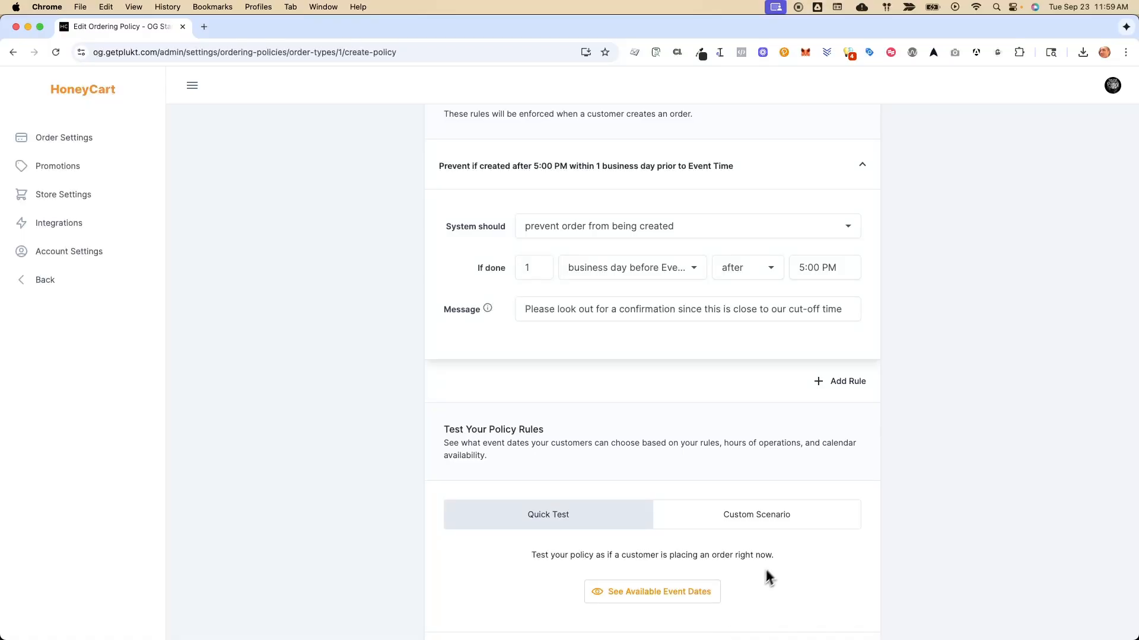
scroll(768, 573, down, 3)
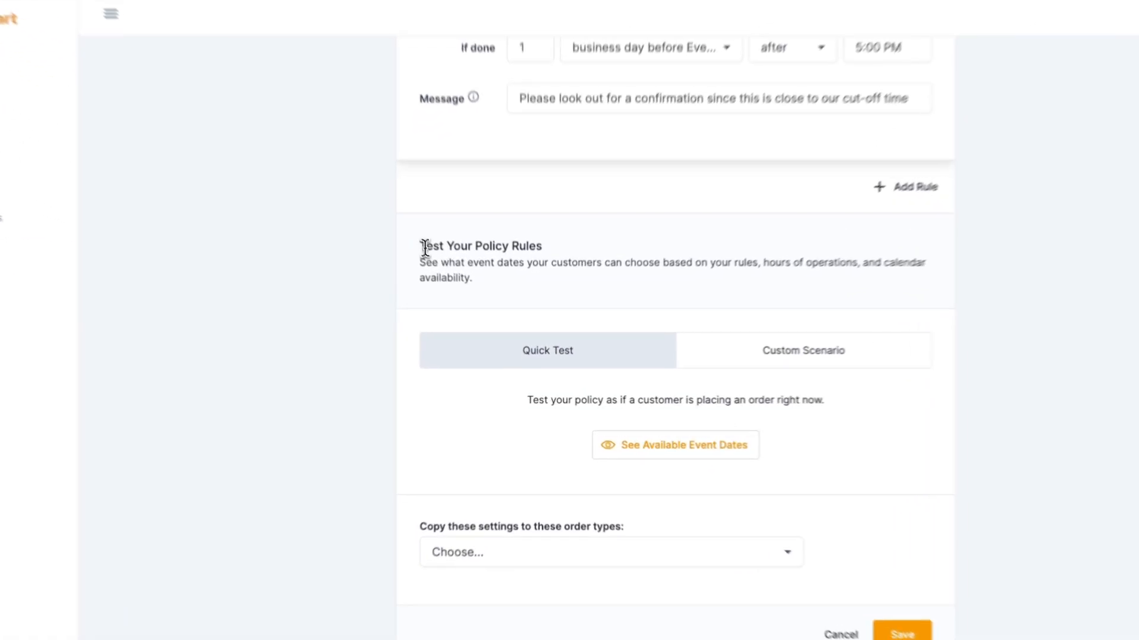
drag(444, 276, 572, 283)
click(582, 235)
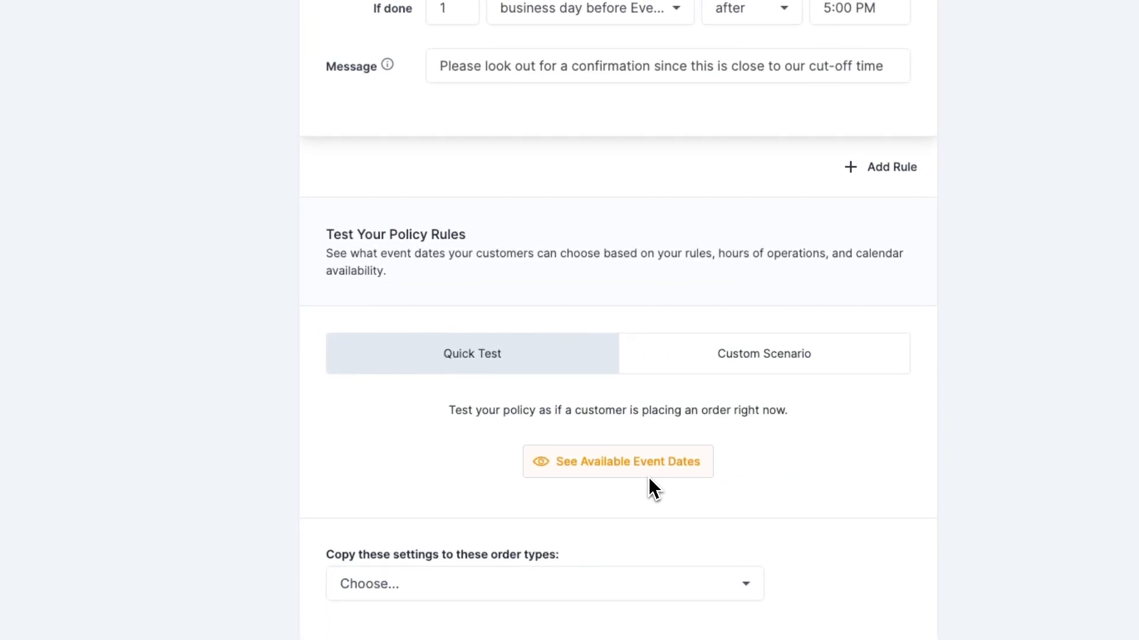
drag(452, 415, 791, 411)
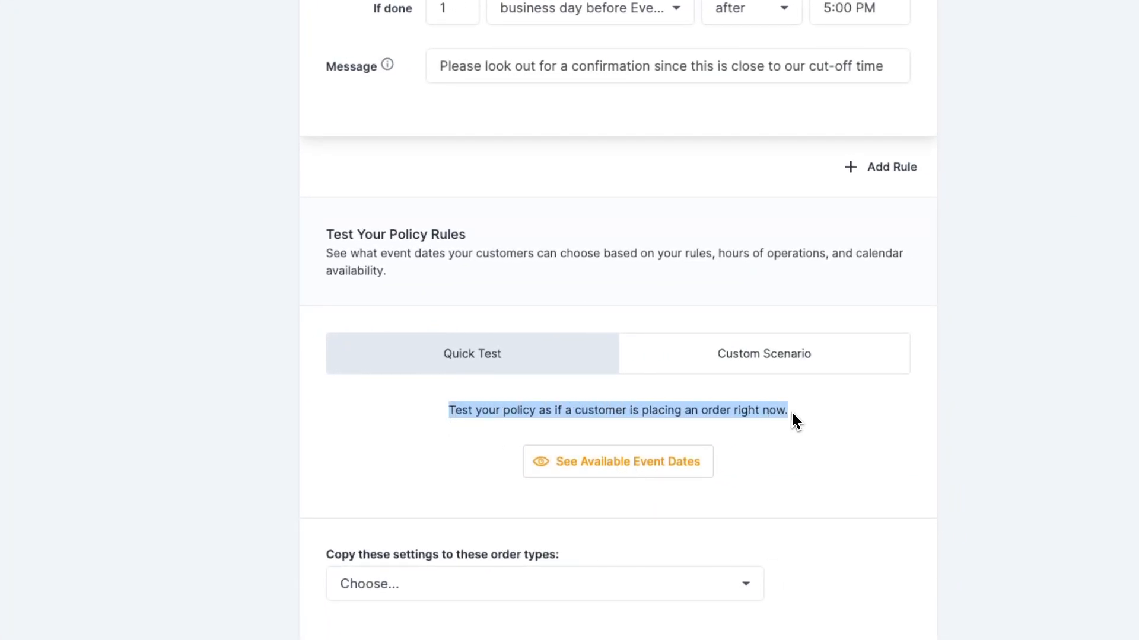
click(791, 412)
click(688, 363)
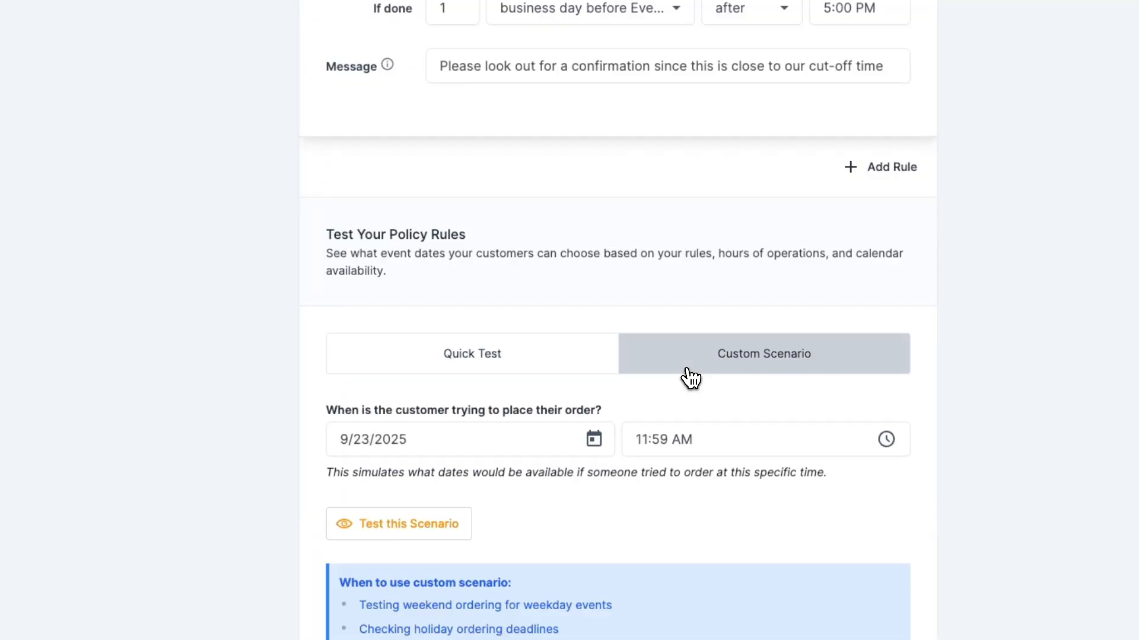
click(550, 371)
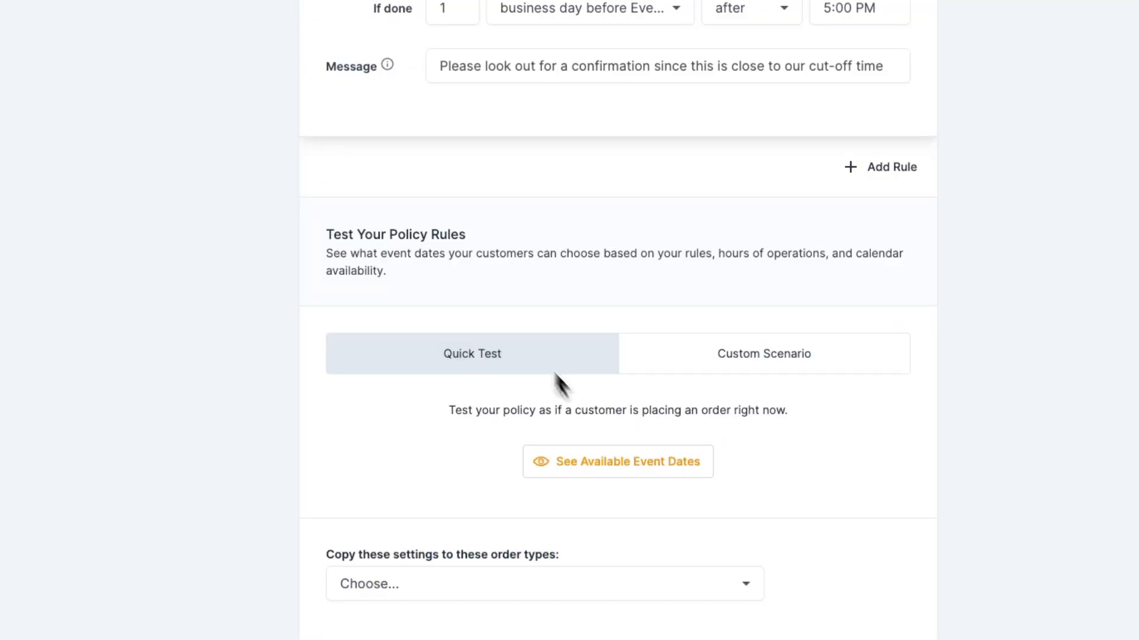
Quick-test the policy's available event dates and view the times offered for September 24, 2025.
click(619, 473)
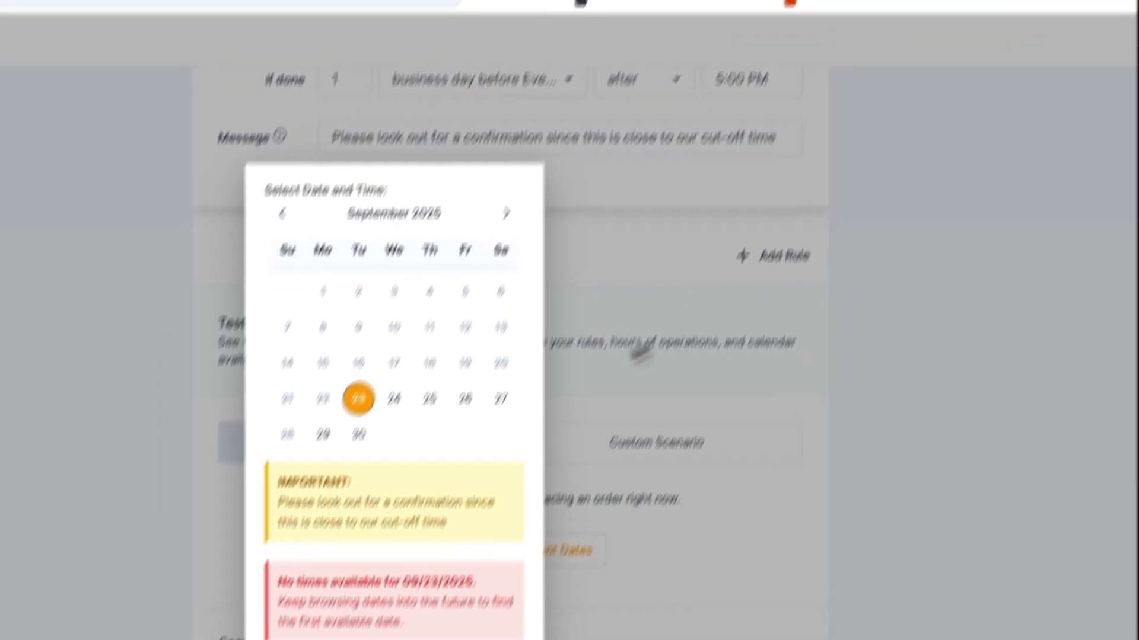
click(395, 412)
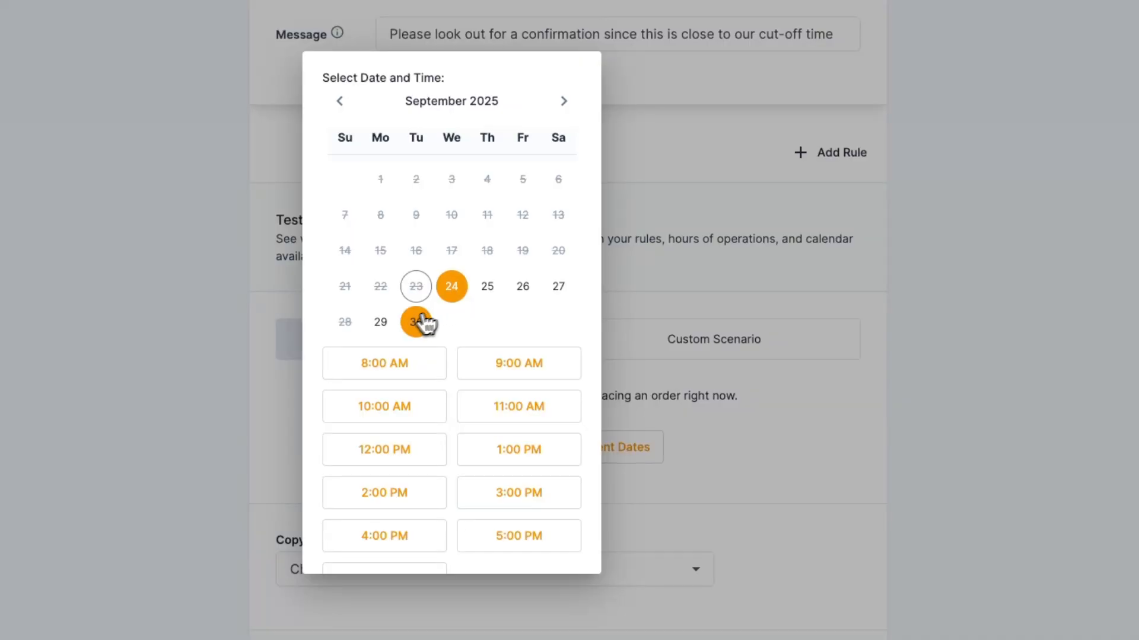
click(718, 496)
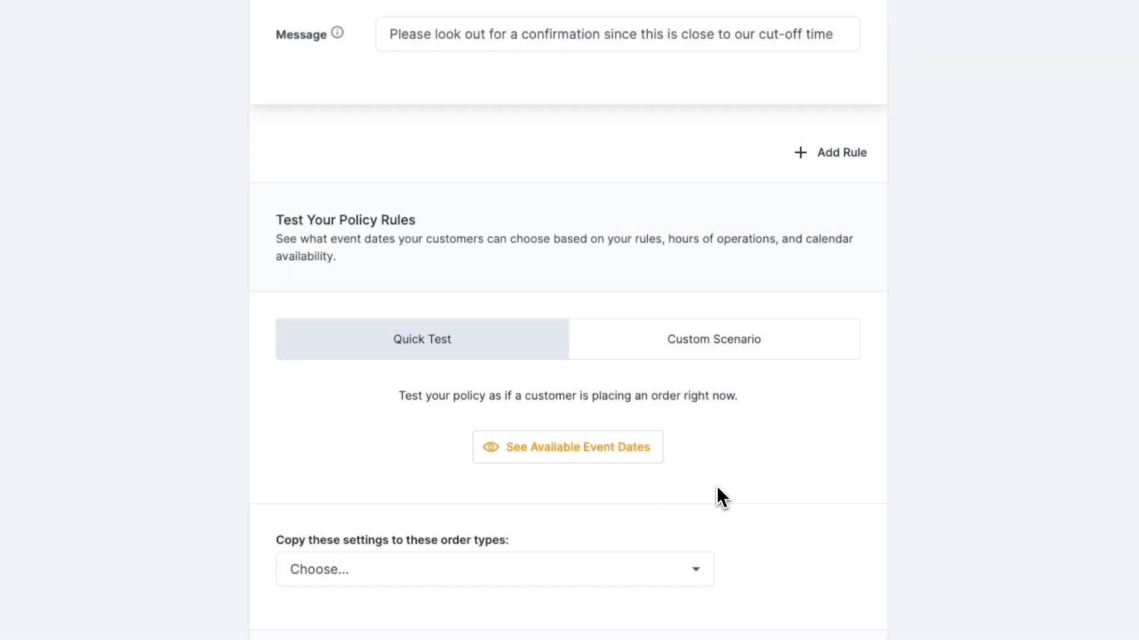
Set the rule's cut-off to 2 business days before the event and quick-test the available event dates.
scroll(716, 498, up, 4)
double_click(396, 211)
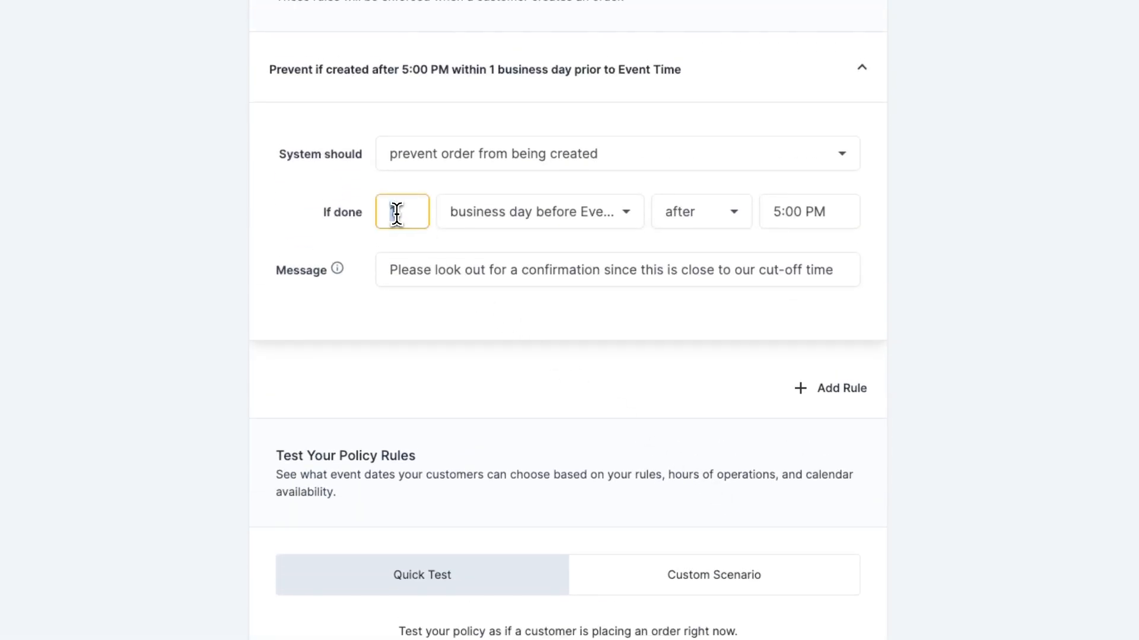
text(2)
click(905, 466)
scroll(913, 474, down, 3)
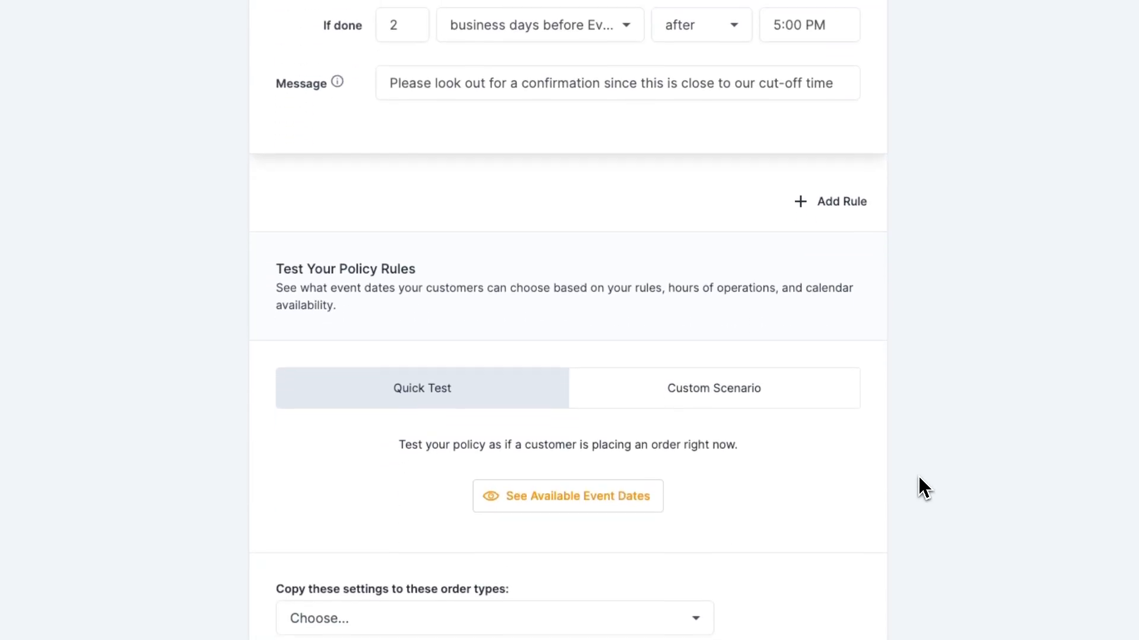
click(572, 485)
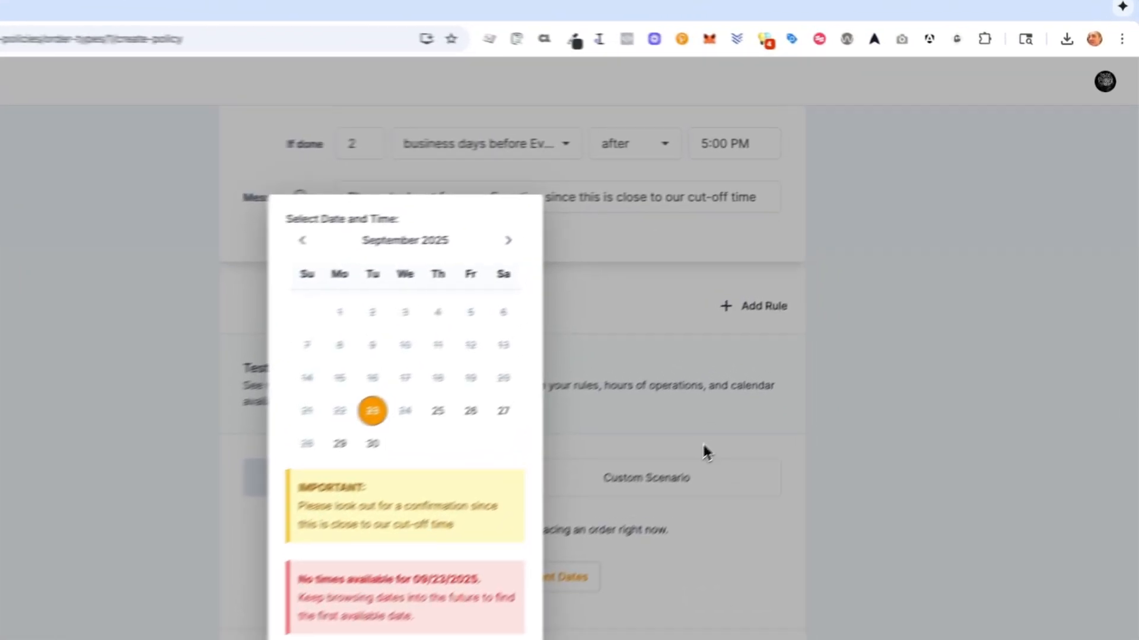
click(798, 371)
Set the rule's cut-off time to 11:00 AM and check the available event dates with a quick test.
scroll(665, 478, up, 3)
click(663, 330)
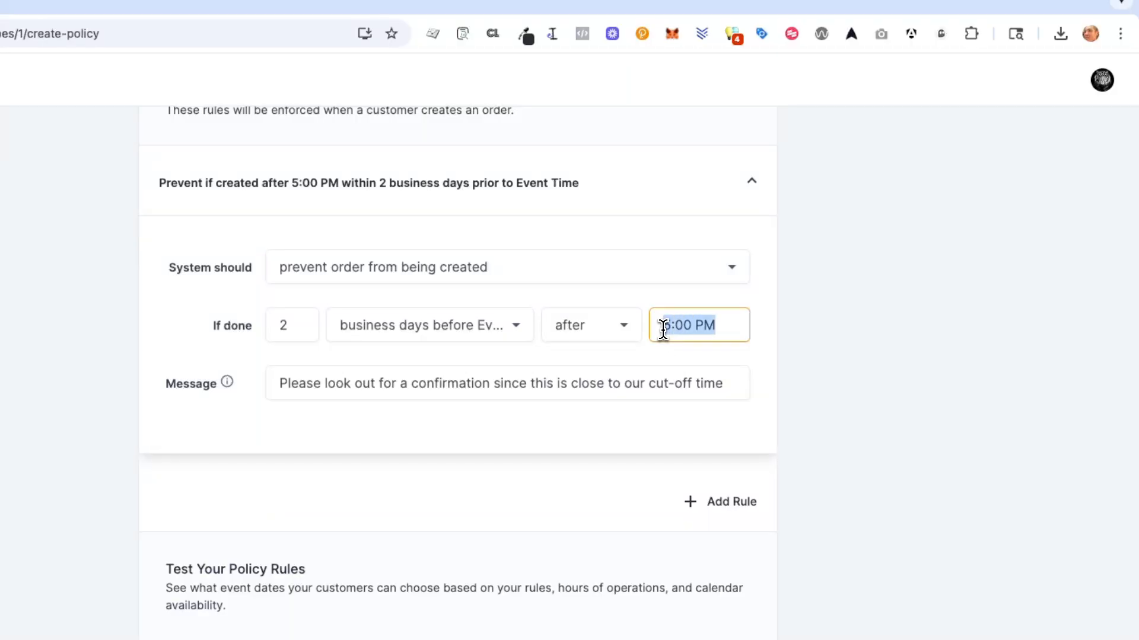
text(11am)
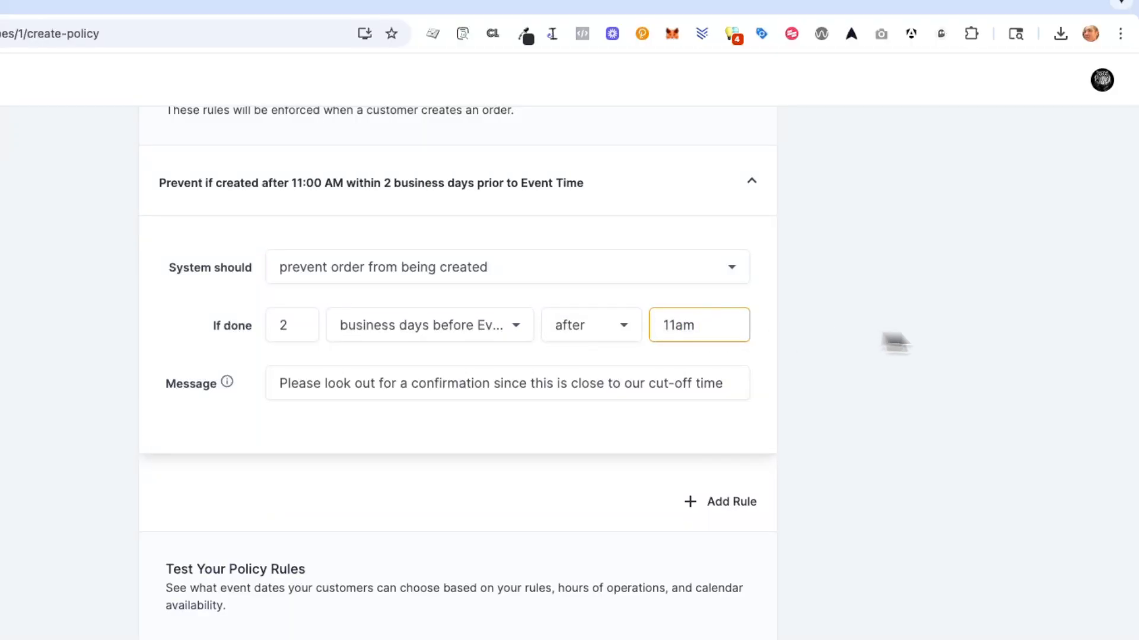
click(889, 341)
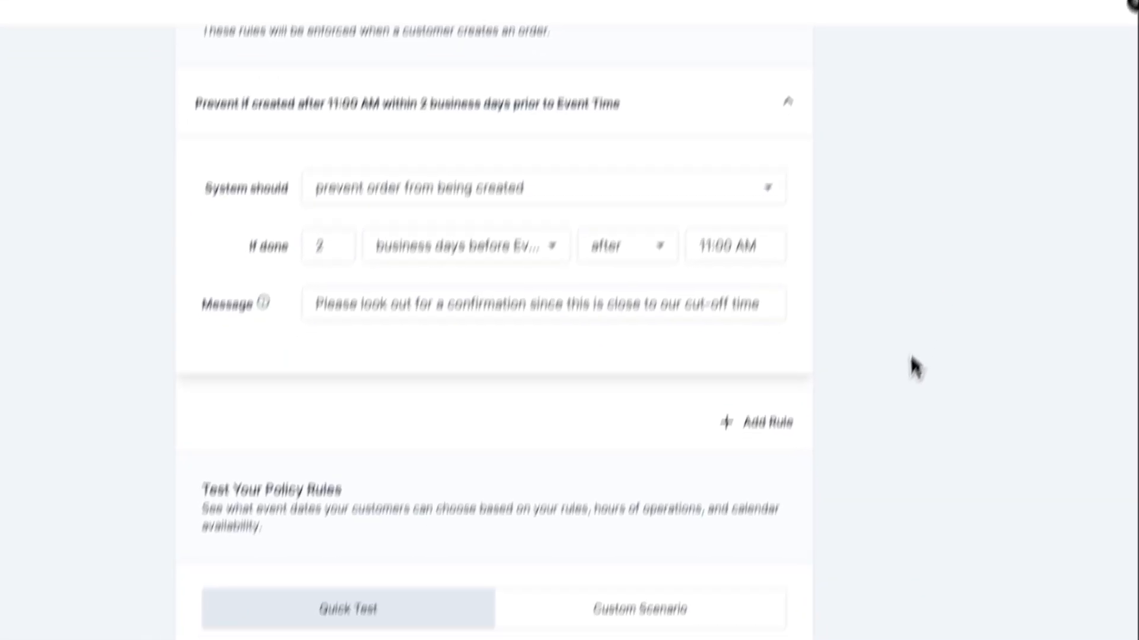
click(528, 479)
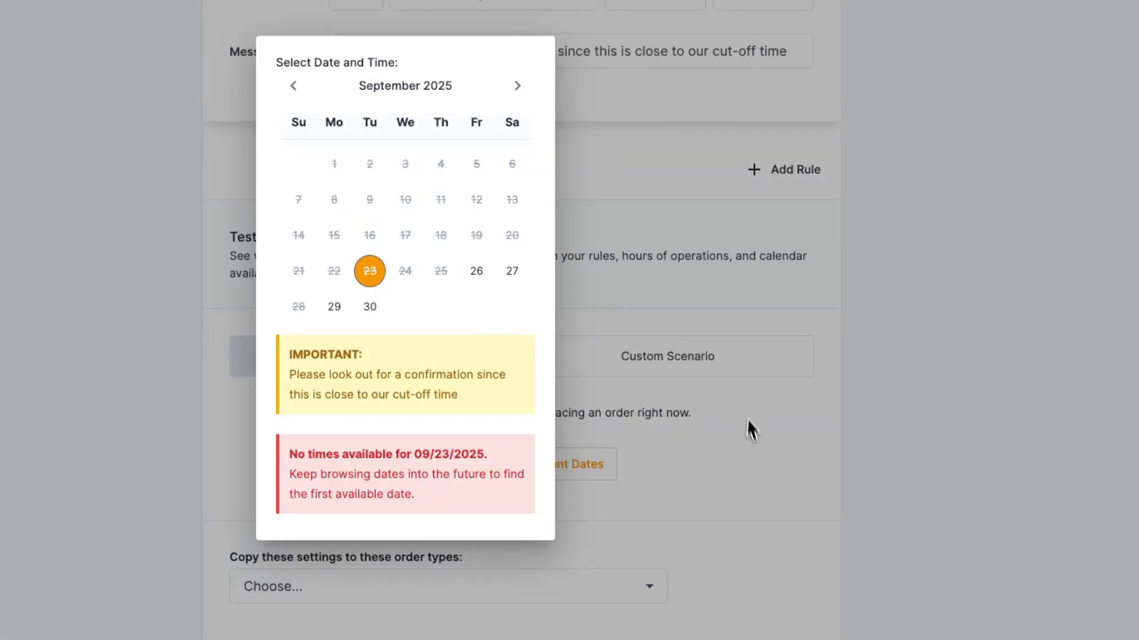
click(749, 439)
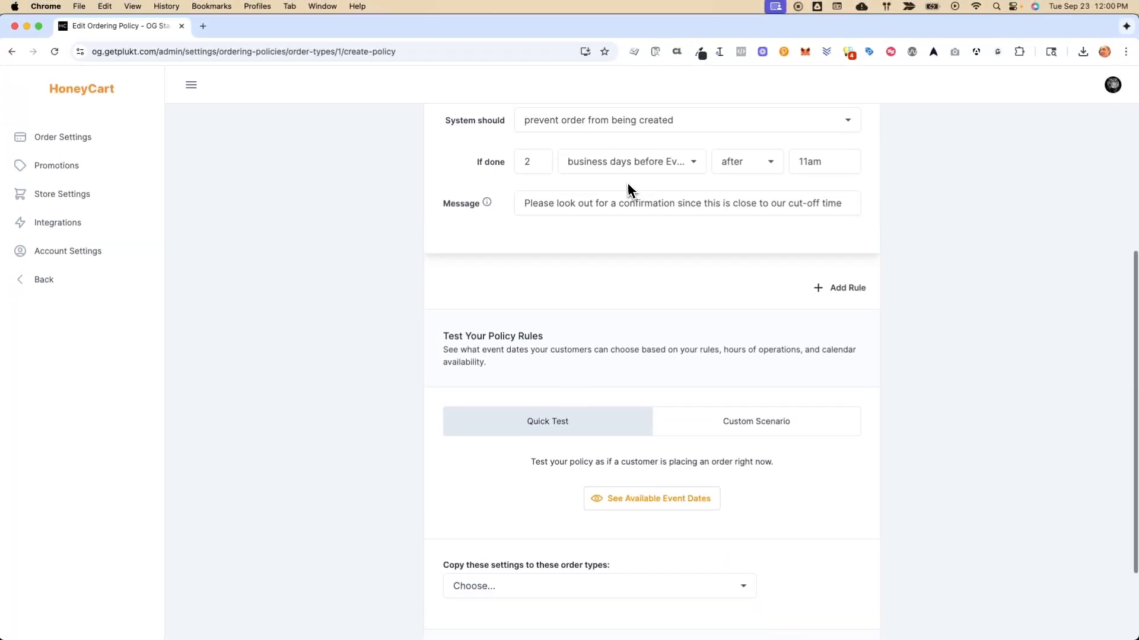
Save the changes to the Create Order policy.
scroll(628, 185, up, 1)
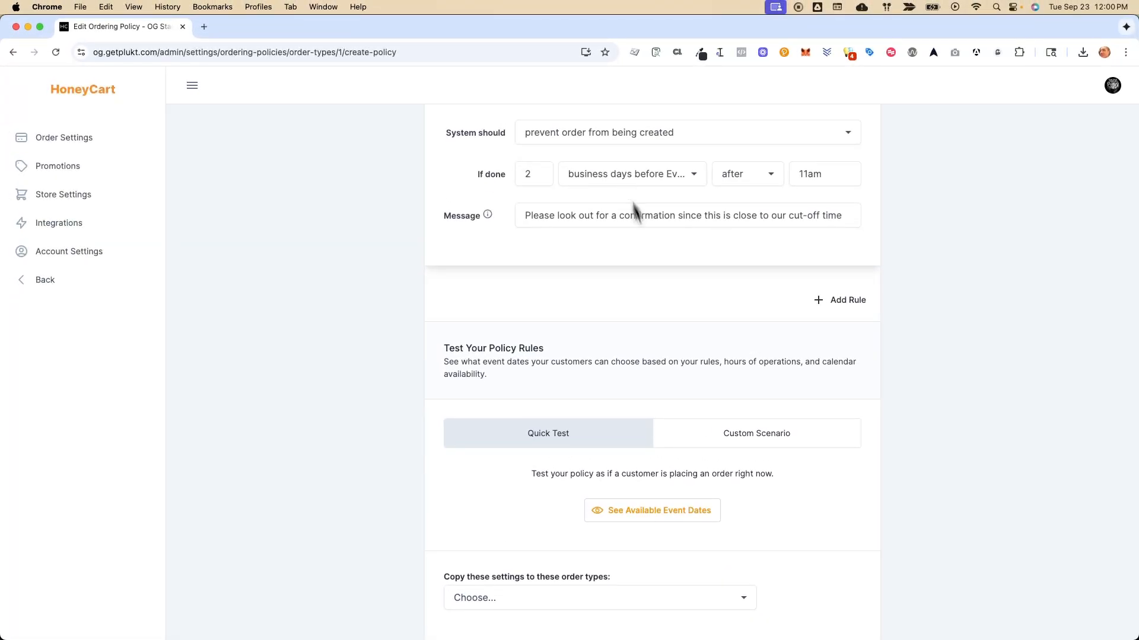
scroll(682, 362, down, 3)
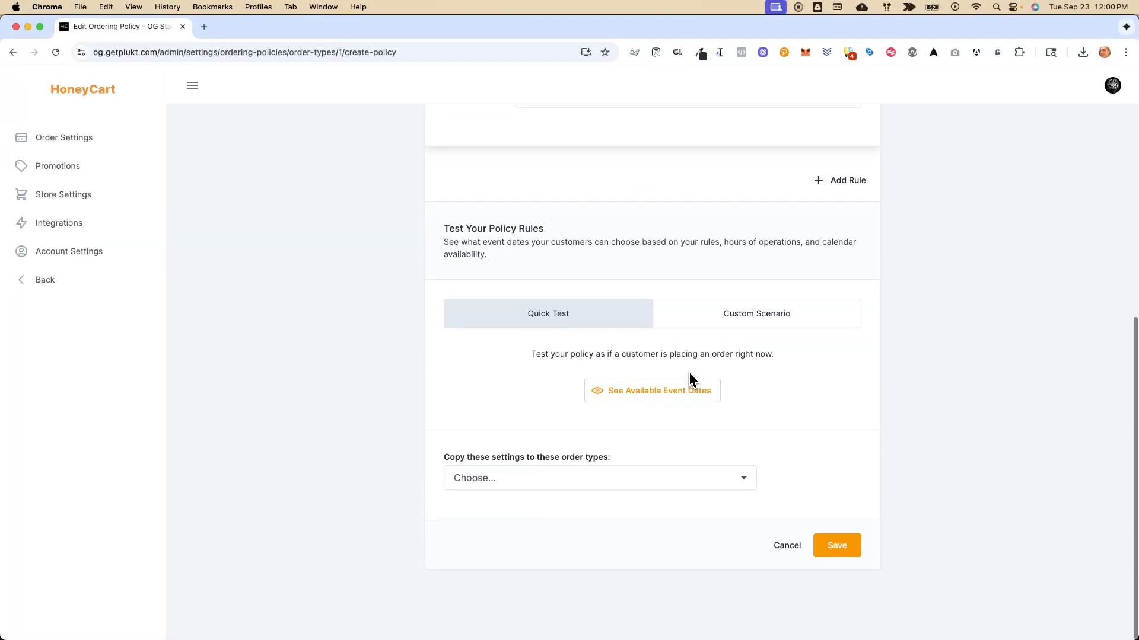
click(844, 553)
Return to the order types list and open the pickup-only order type.
scroll(630, 389, up, 6)
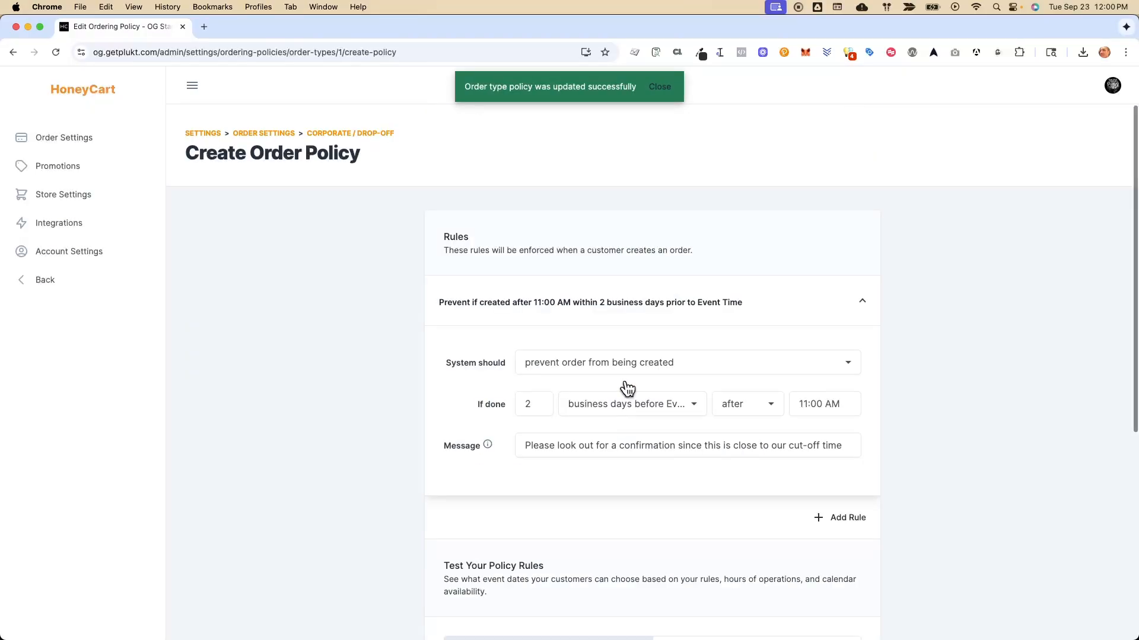
click(285, 134)
click(466, 179)
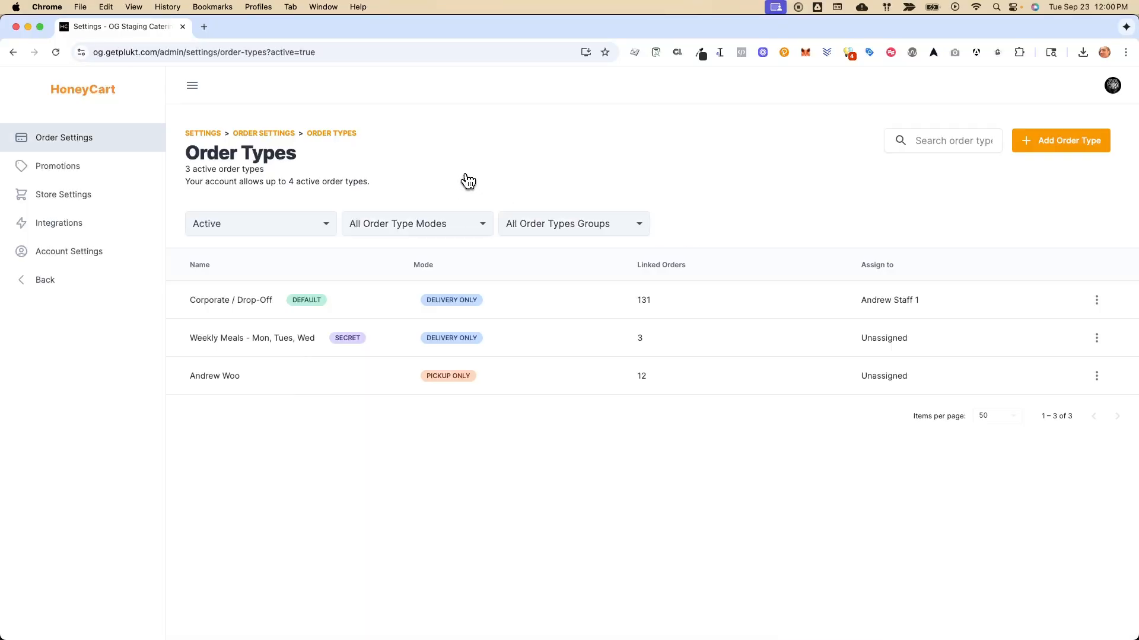
click(216, 379)
Rename the pickup-only order type as Thanksgiving in its general settings and save the change.
click(827, 236)
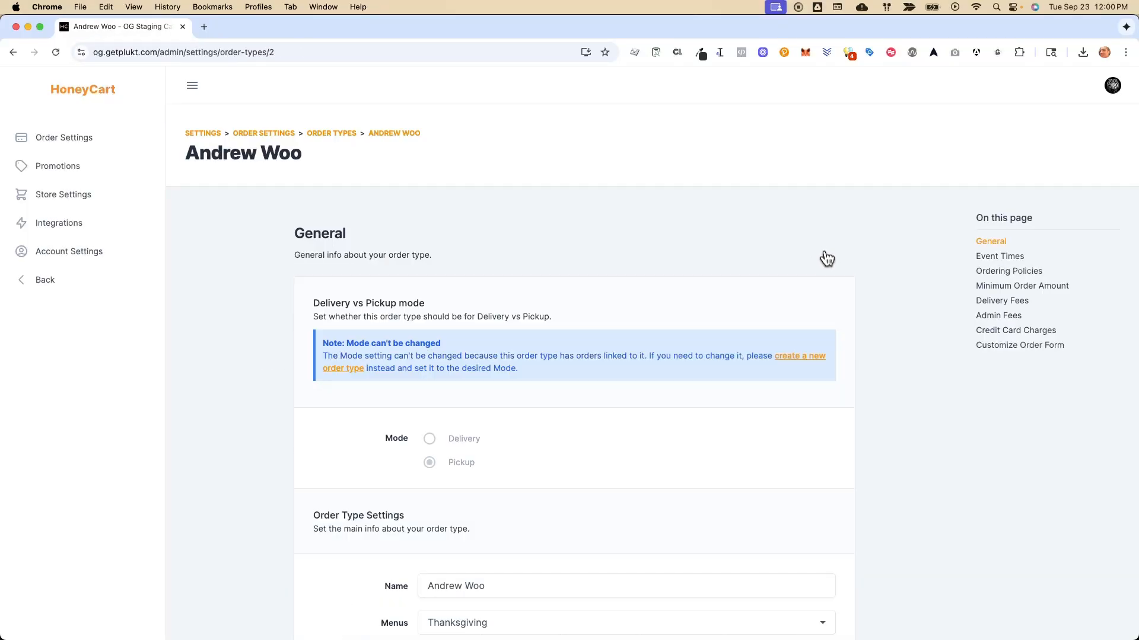
scroll(498, 526, down, 3)
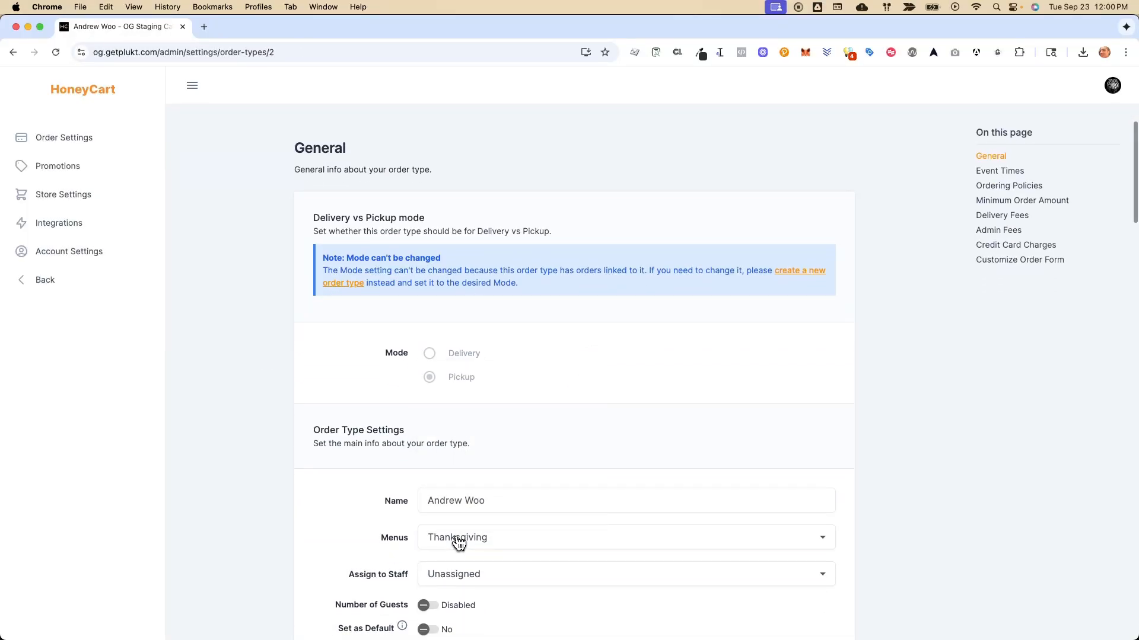
triple_click(449, 501)
text(Thanksg)
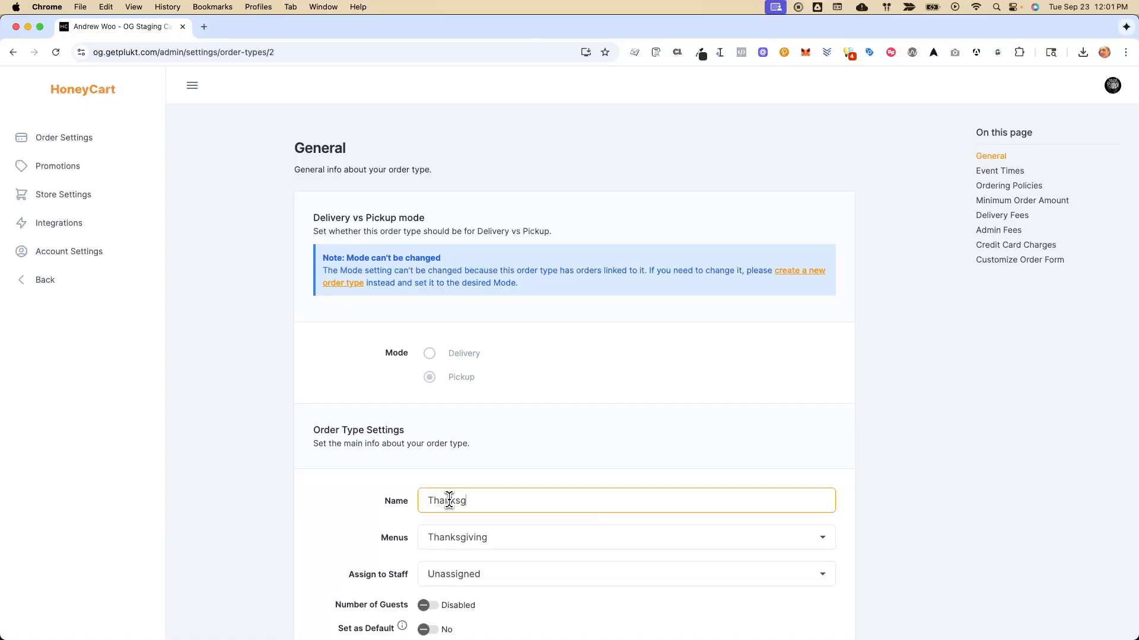
text(iving)
scroll(526, 534, down, 7)
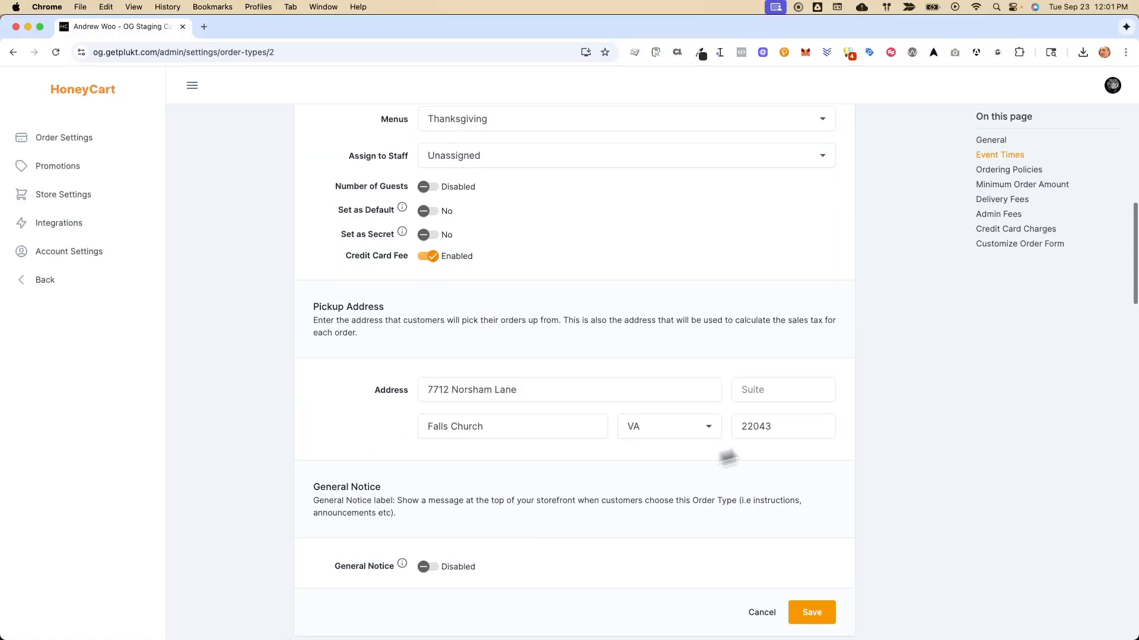
click(810, 610)
scroll(775, 478, up, 3)
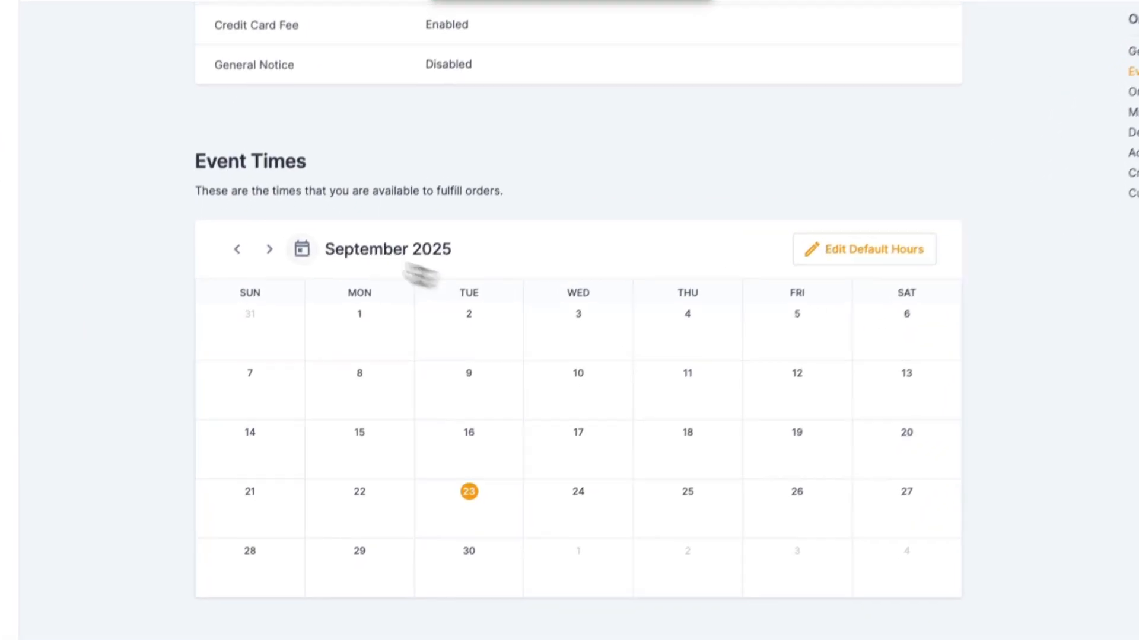
Review the Thanksgiving order type's event times for November 2025, and open its Create Order policy.
click(270, 249)
click(269, 249)
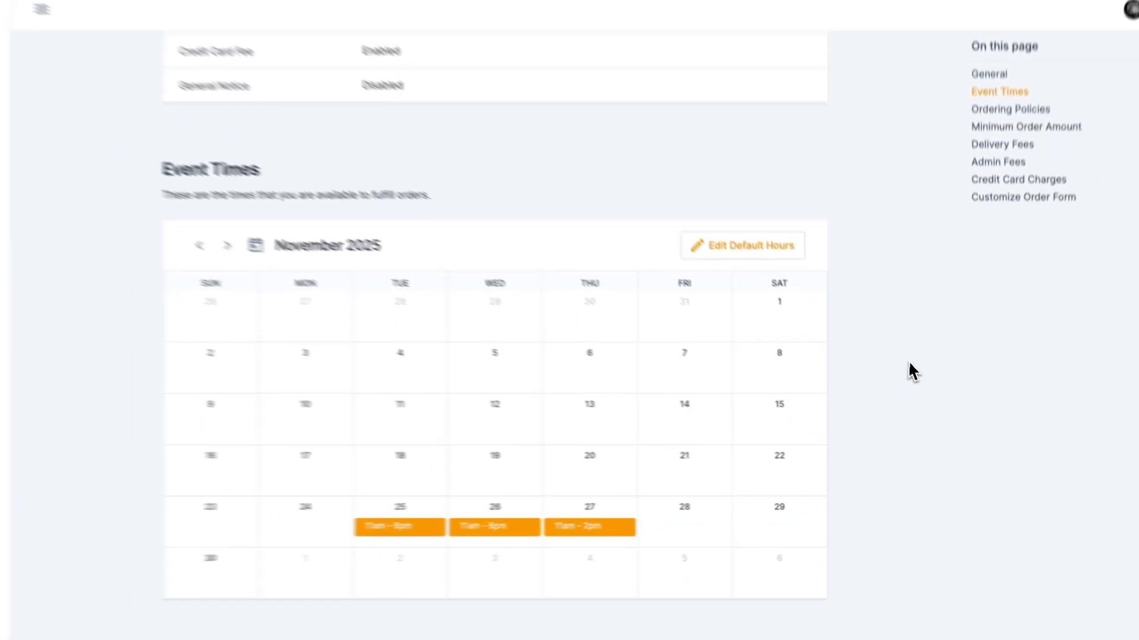
click(1077, 42)
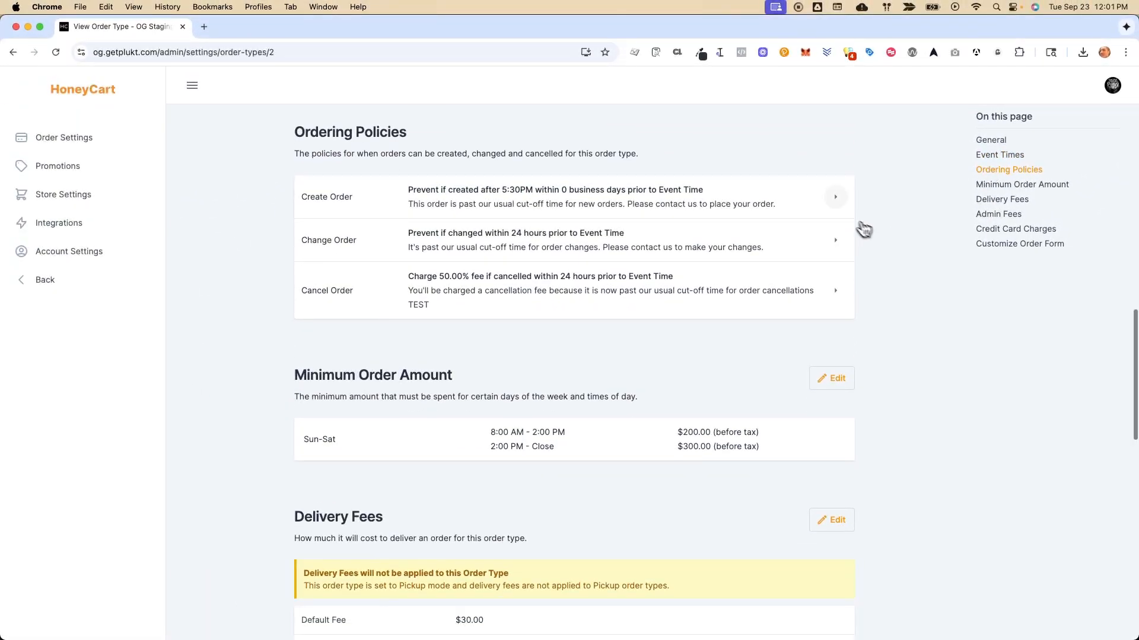
click(836, 198)
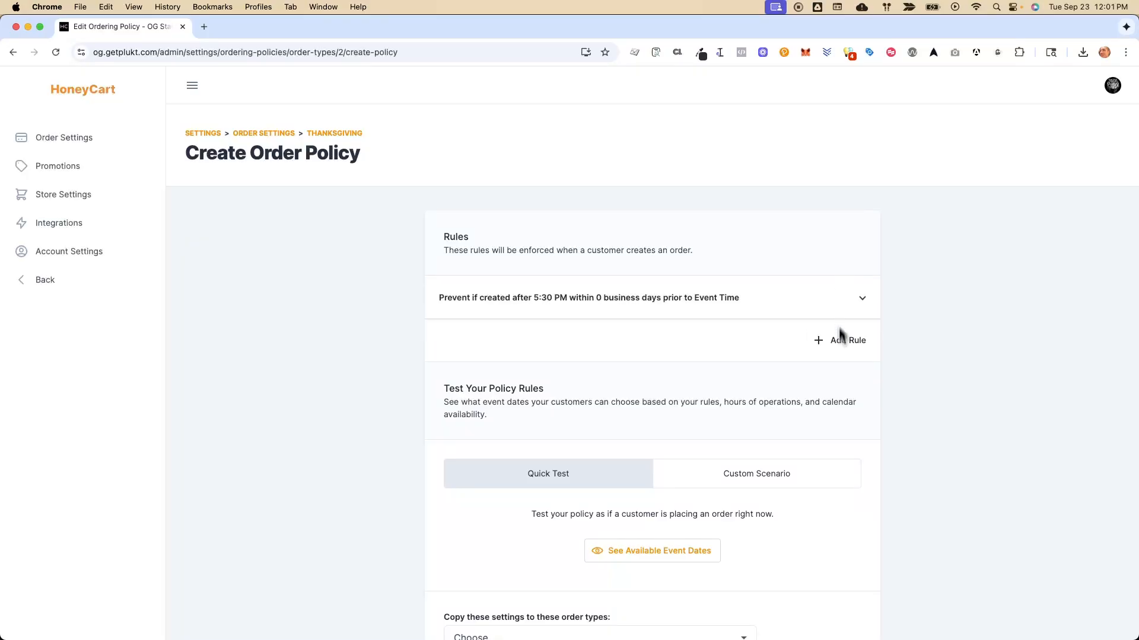
Set the existing rule's cut-off to Thursdays before Event time, after 5:00 PM.
click(854, 310)
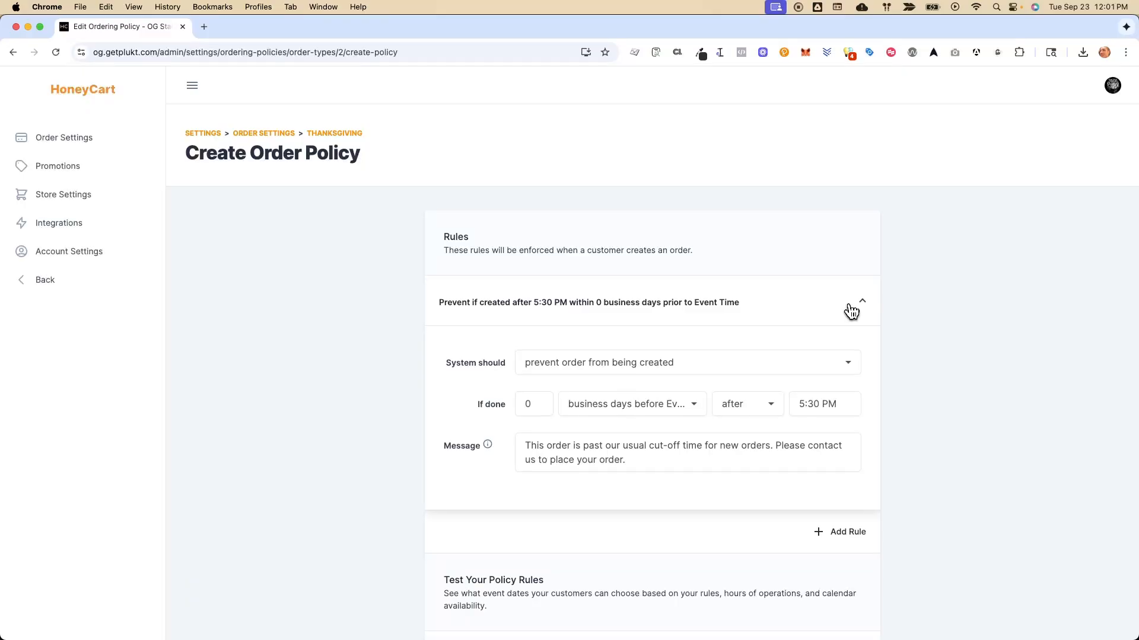
click(699, 408)
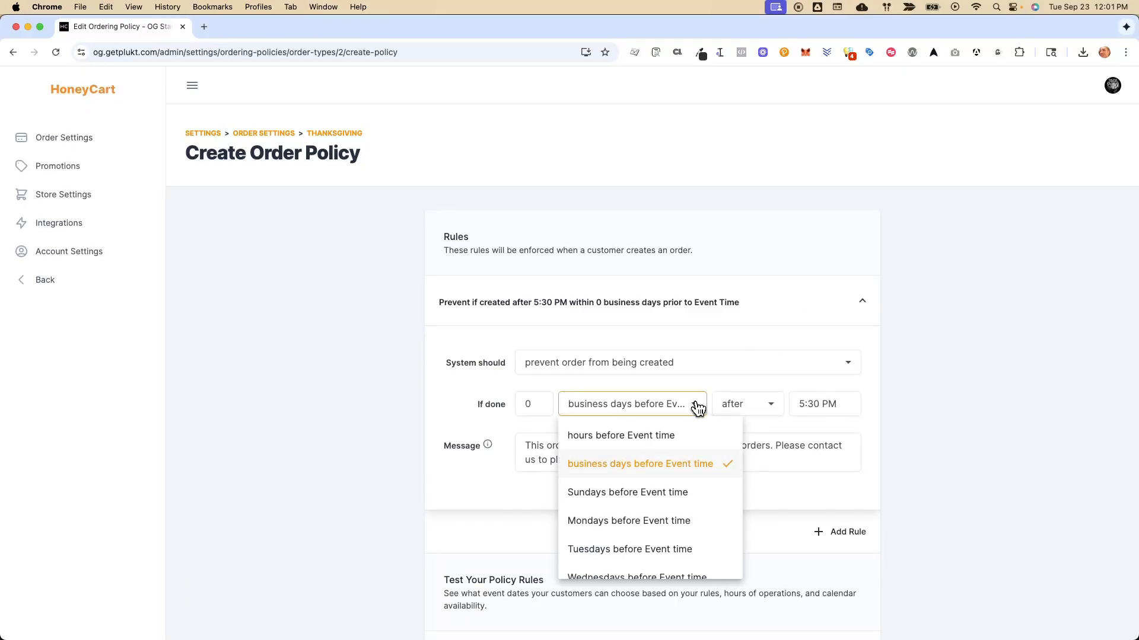
scroll(671, 532, down, 2)
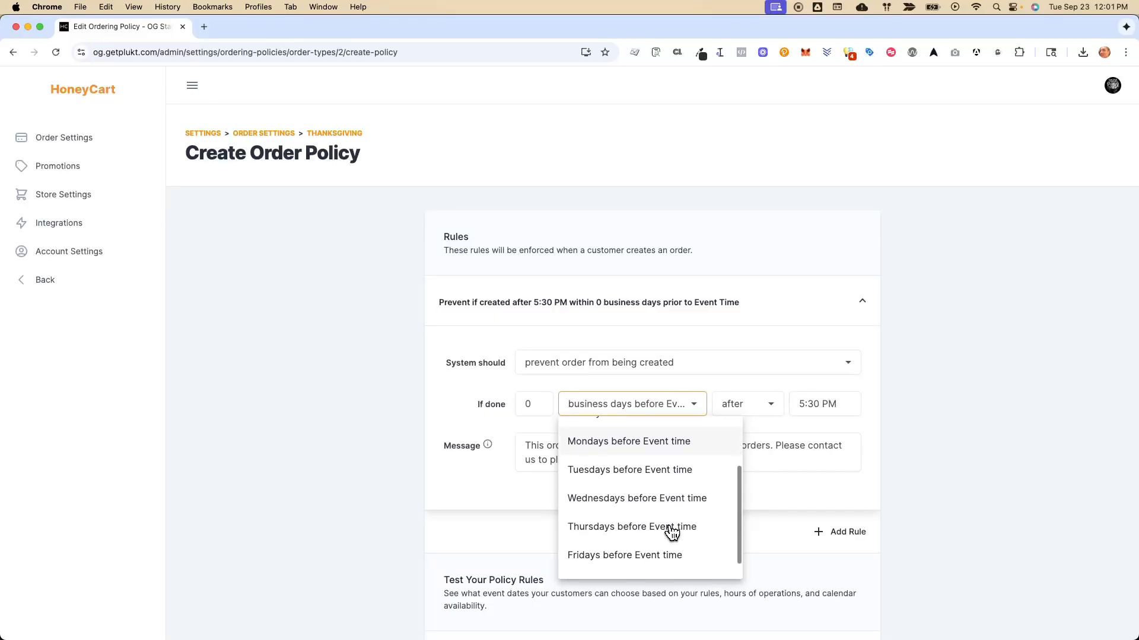
click(662, 532)
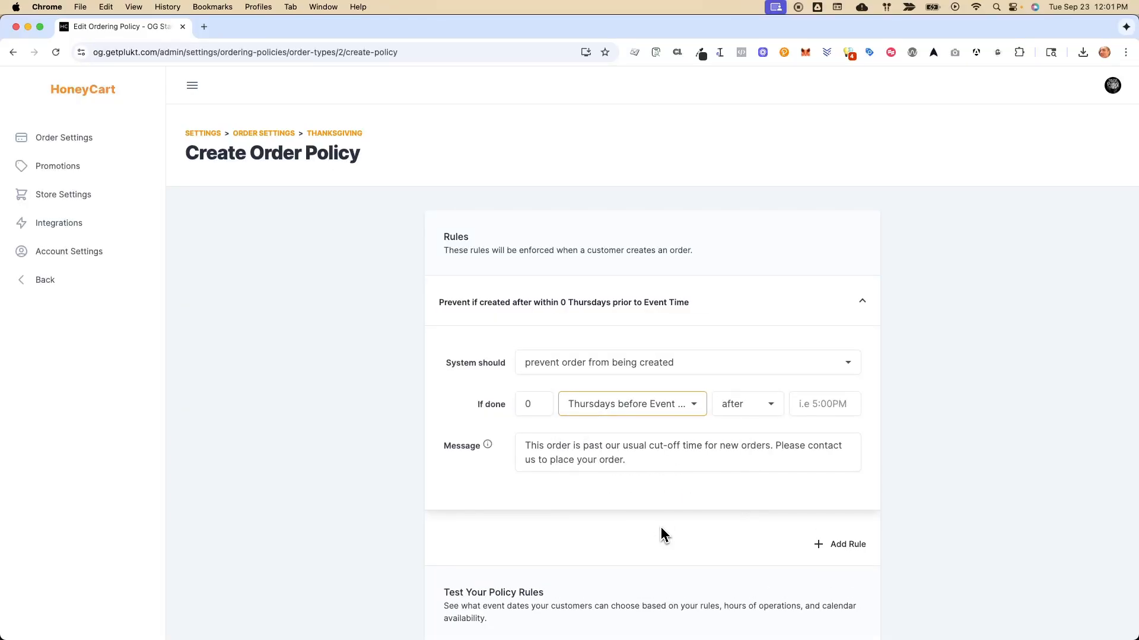
click(824, 408)
text(5pm)
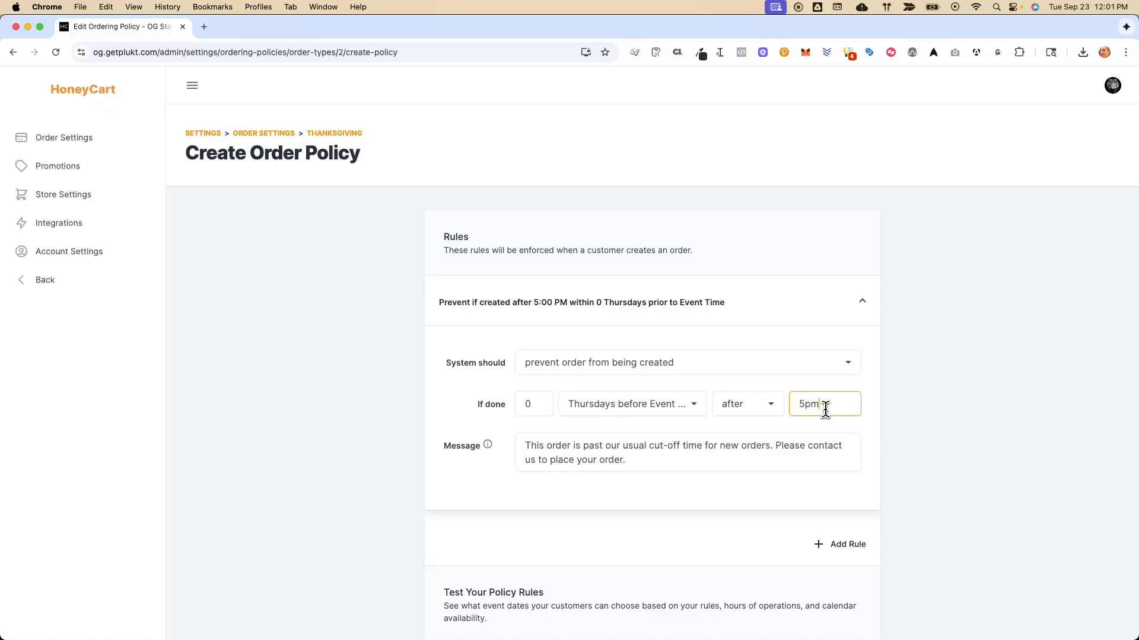
click(981, 490)
Run a quick test of the policy and check the times offered on November 25, 26 and 27, 2025.
scroll(981, 491, down, 5)
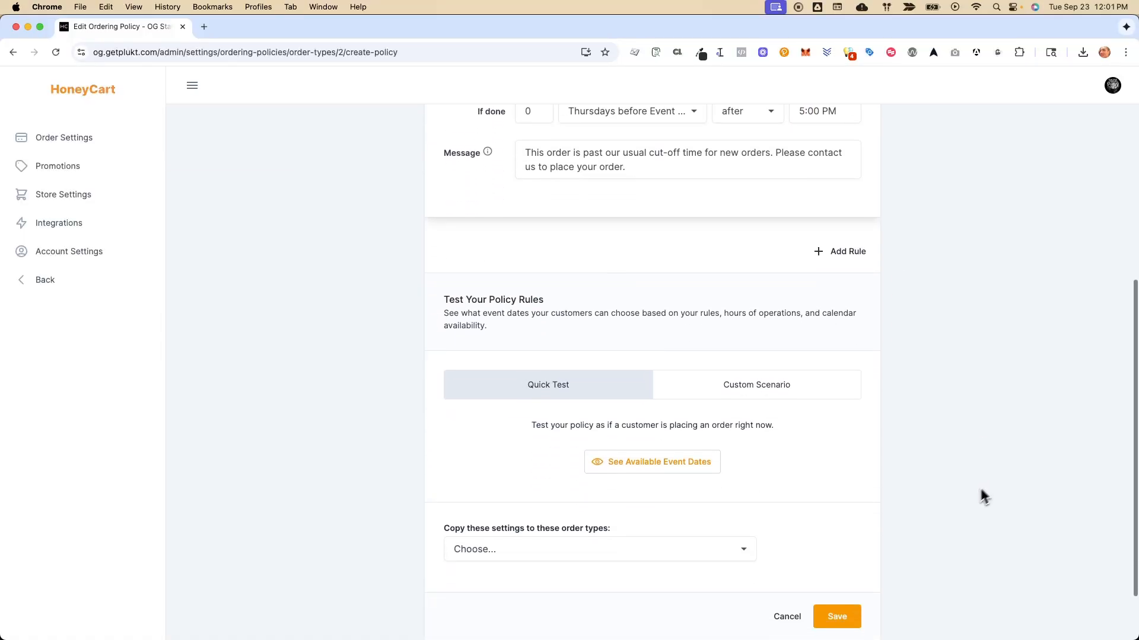
click(669, 471)
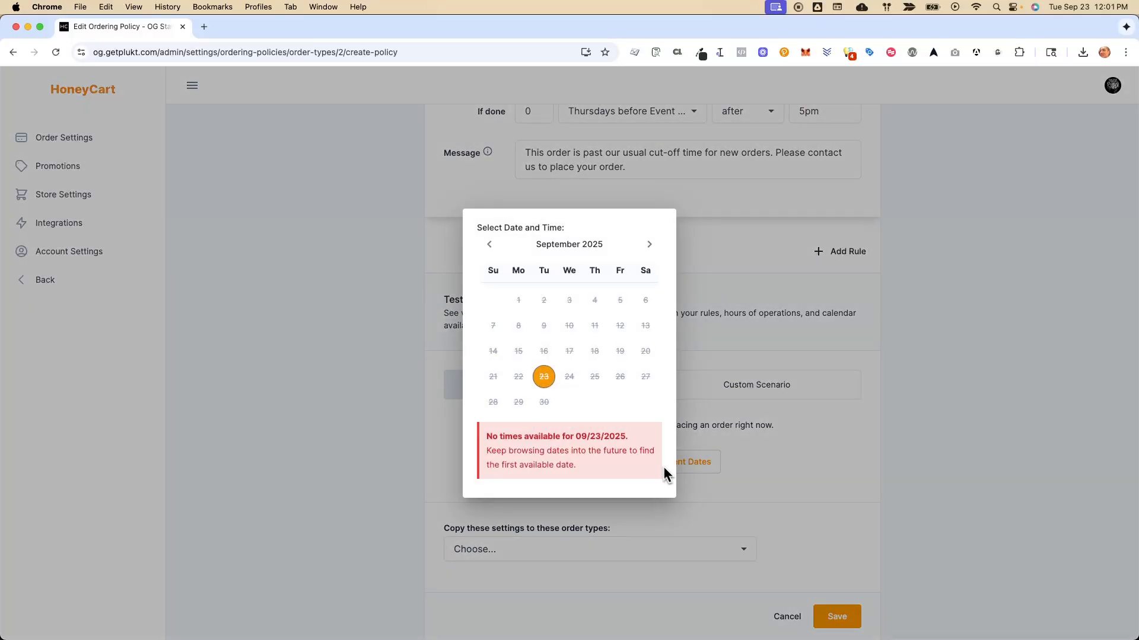
click(649, 255)
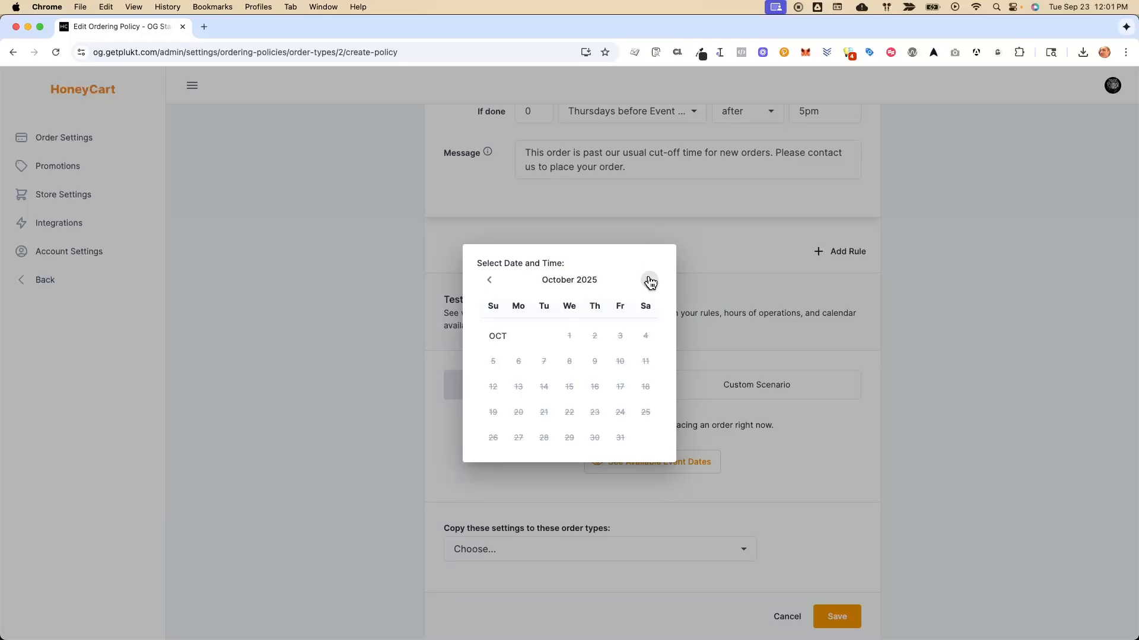
click(649, 280)
click(544, 426)
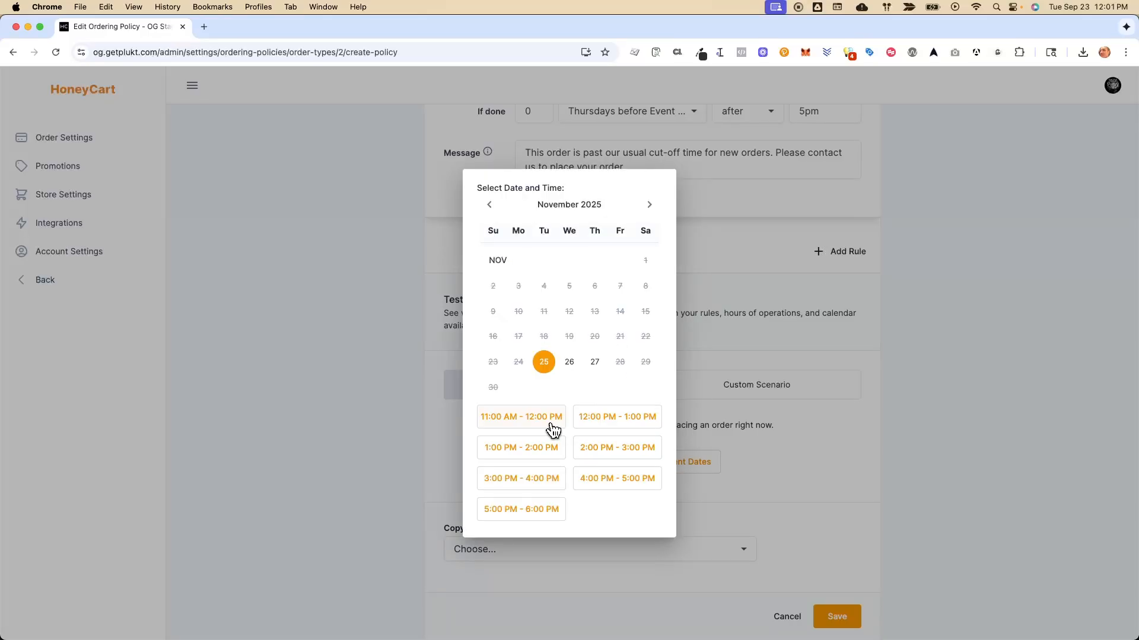
click(568, 363)
click(595, 362)
click(746, 300)
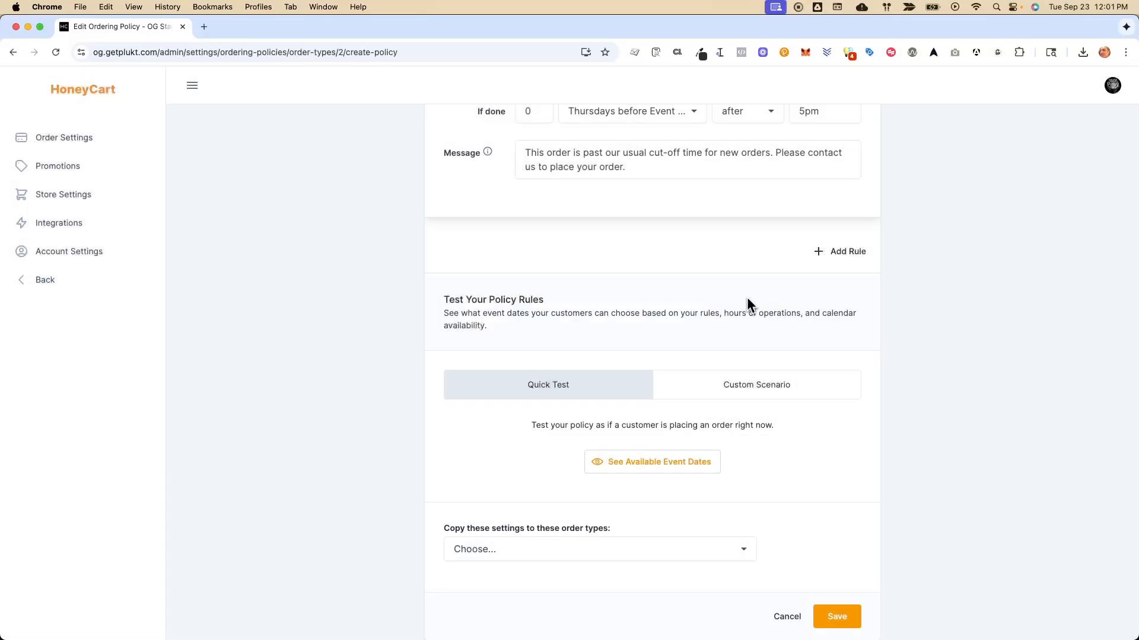
Test a custom scenario for an order placed on 11/20/2025 at 9:00 PM and check the available event dates.
click(748, 395)
click(635, 451)
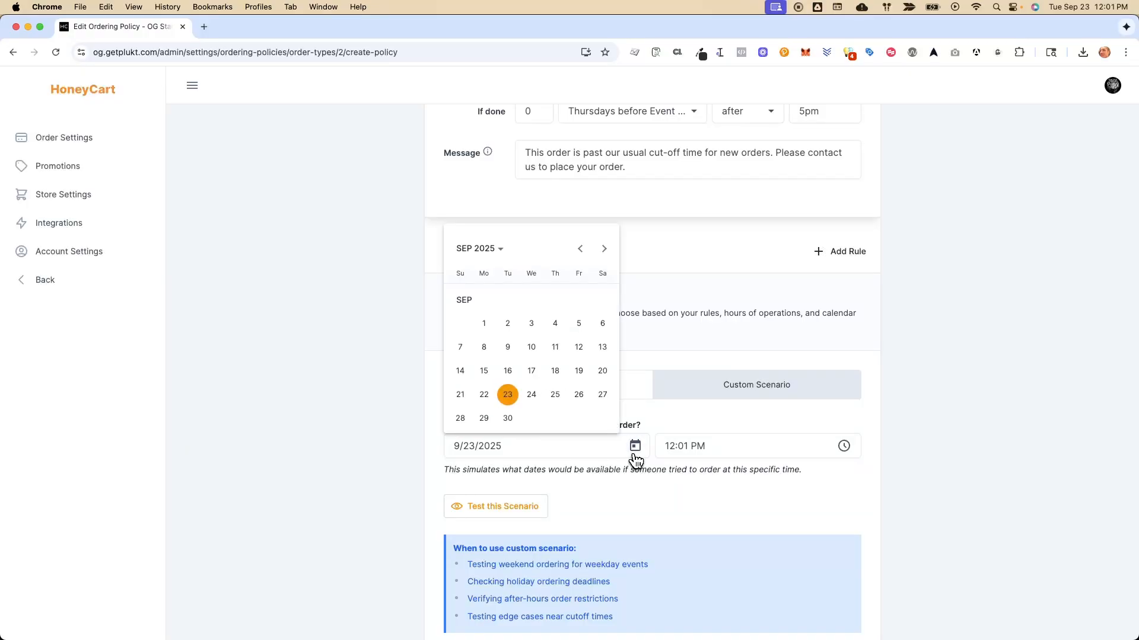
click(604, 248)
click(603, 248)
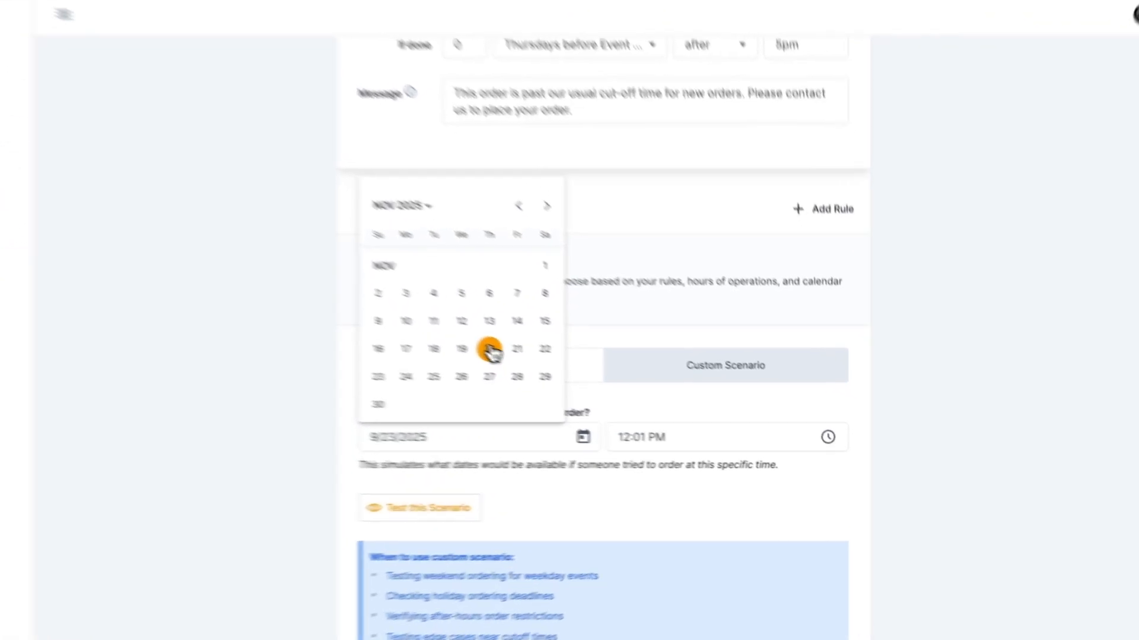
click(555, 372)
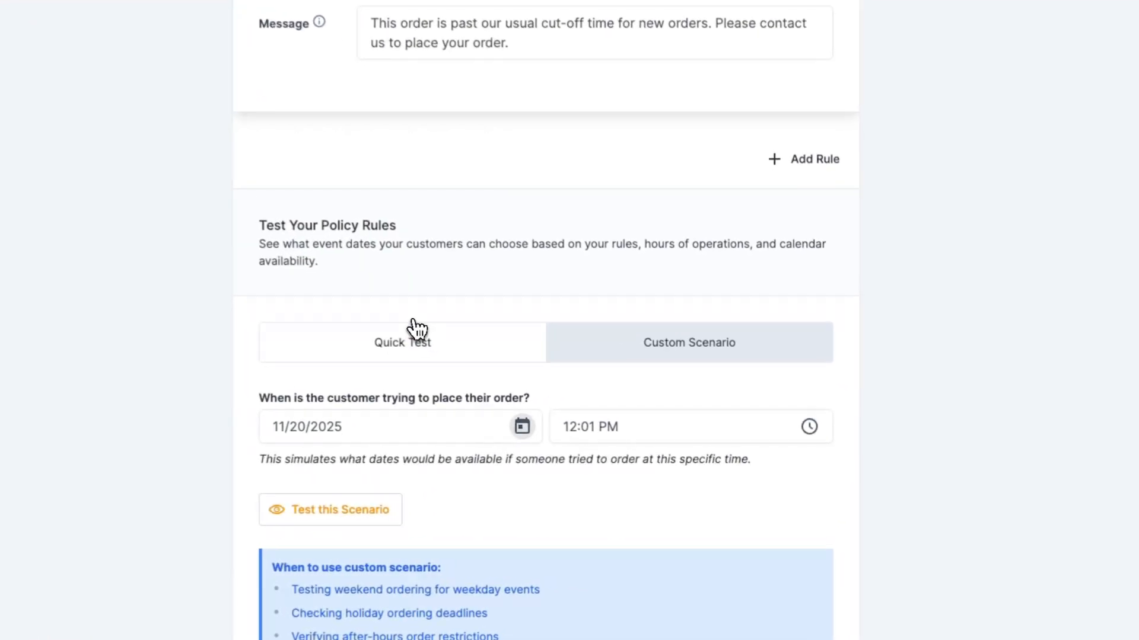
click(576, 426)
text(9p)
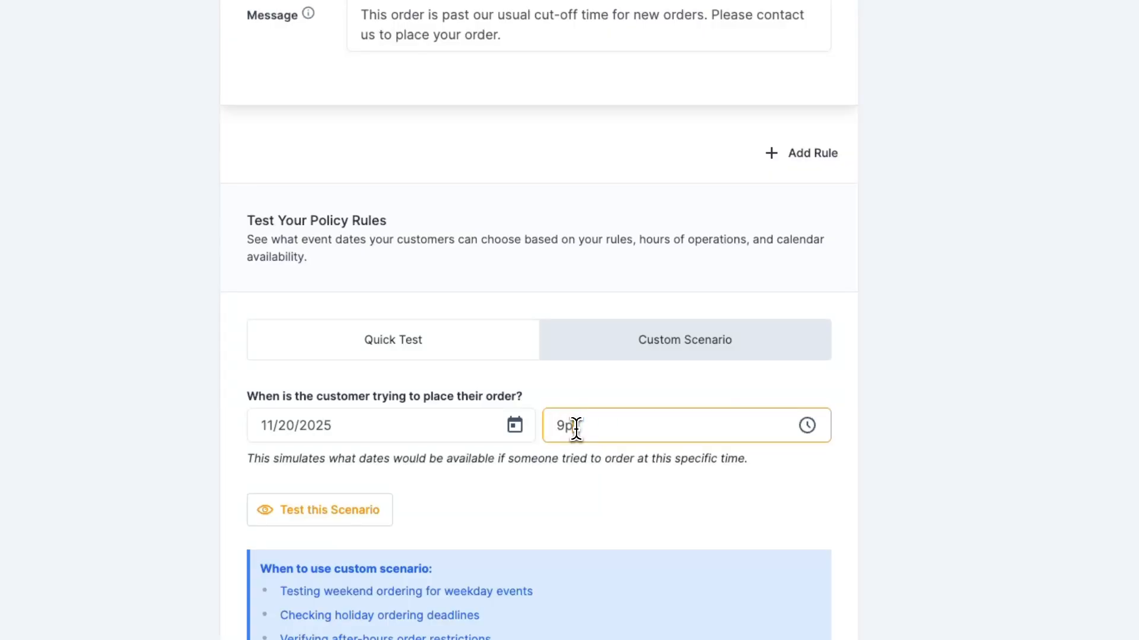
click(1012, 324)
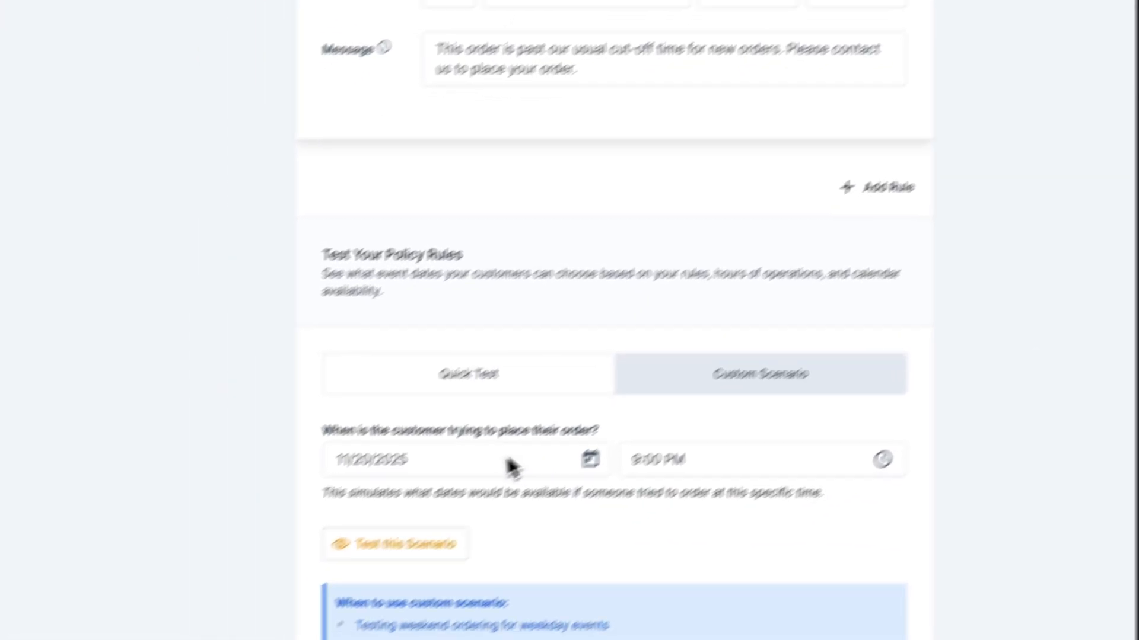
click(334, 617)
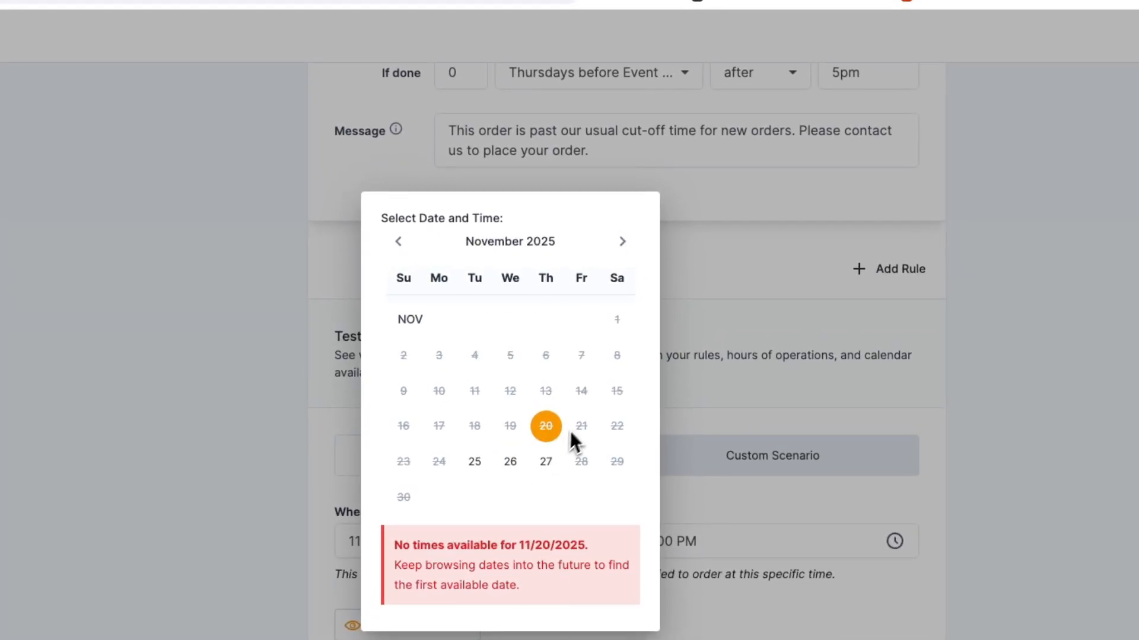
click(702, 415)
Set the rule to 1 Thursday before Event time and rerun the custom scenario test.
double_click(457, 73)
text(1)
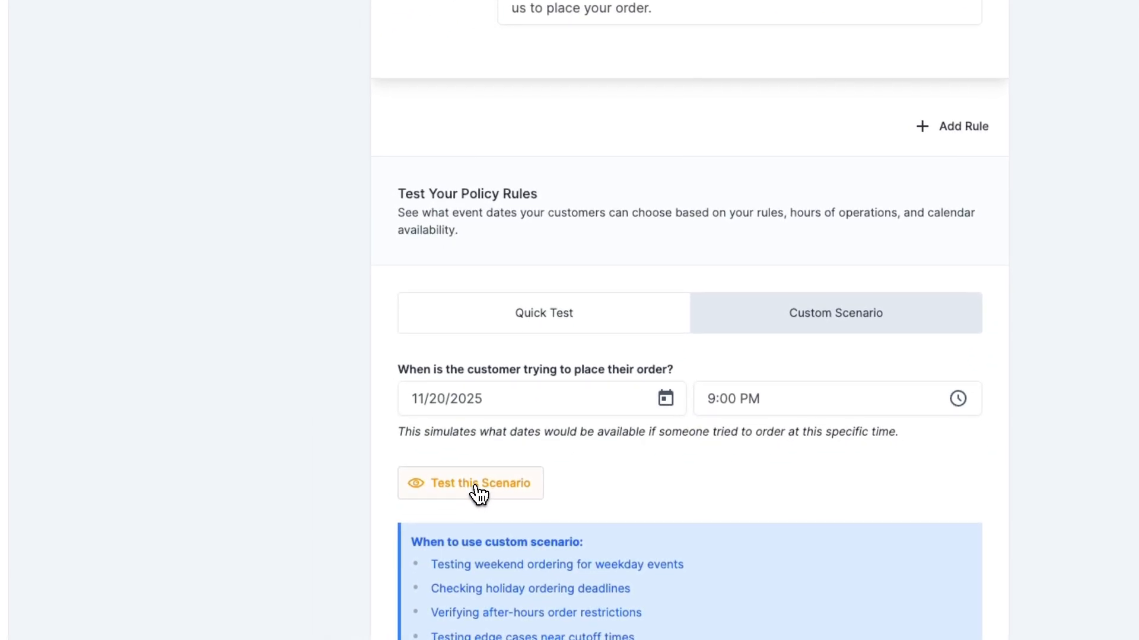
click(475, 496)
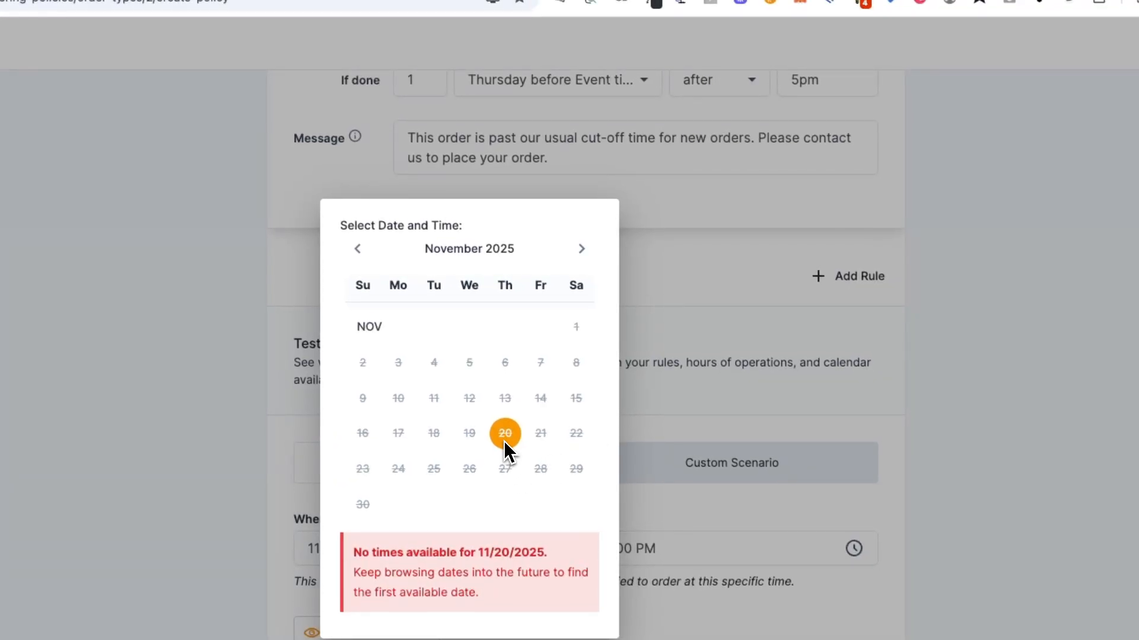
click(677, 350)
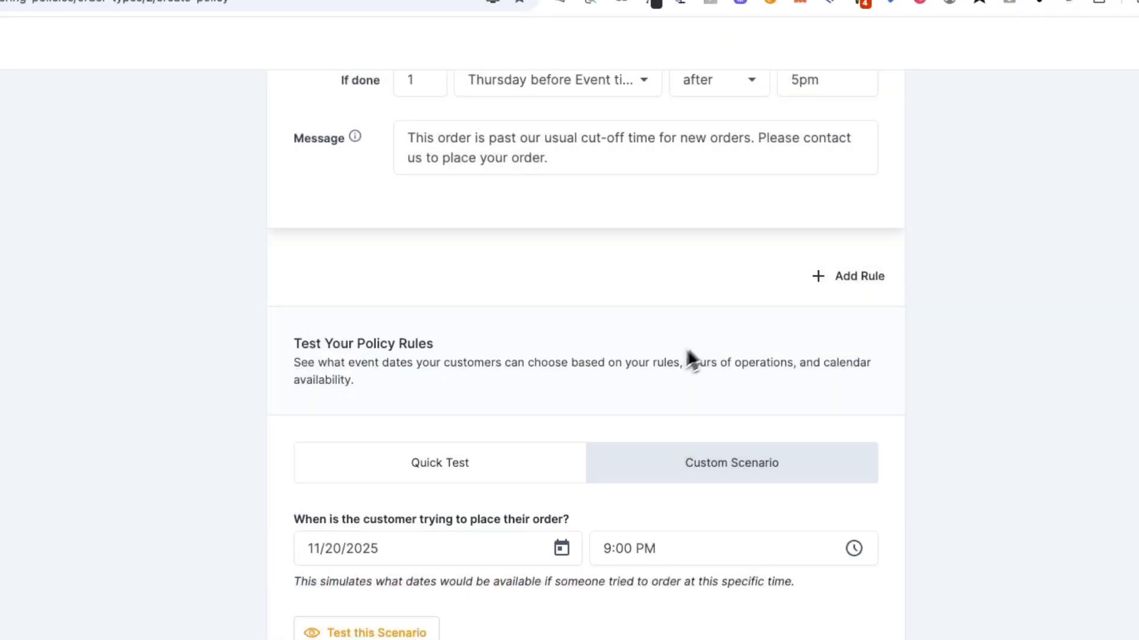
Set the custom scenario's order time to 4:00 PM and check which event dates are available.
click(791, 80)
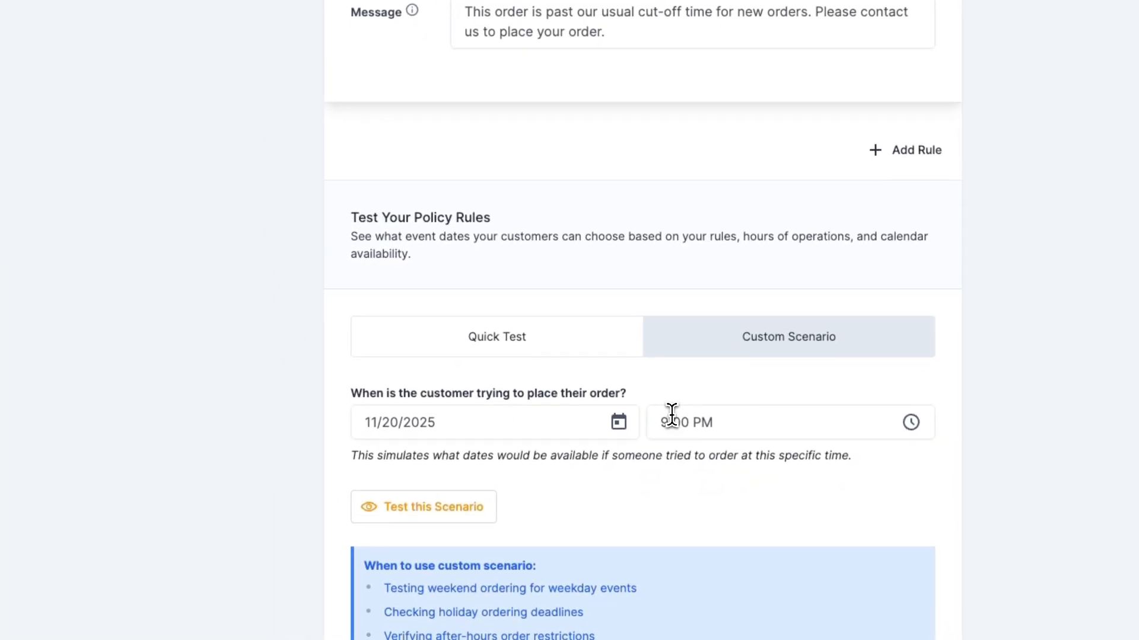
click(610, 541)
triple_click(670, 413)
key(BackSpace)
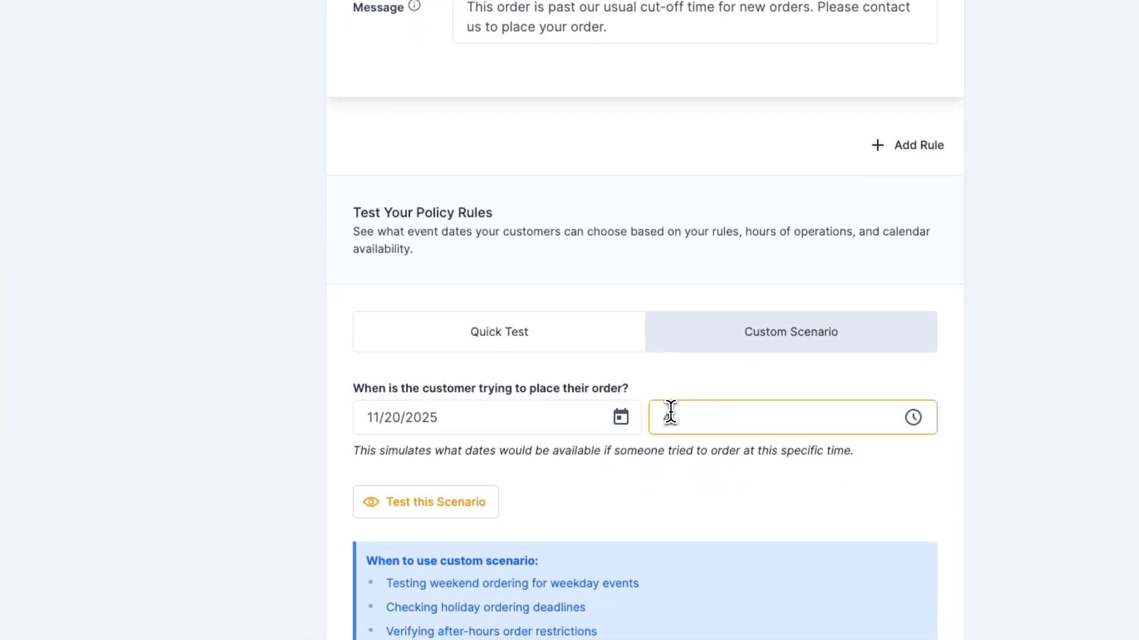
click(466, 503)
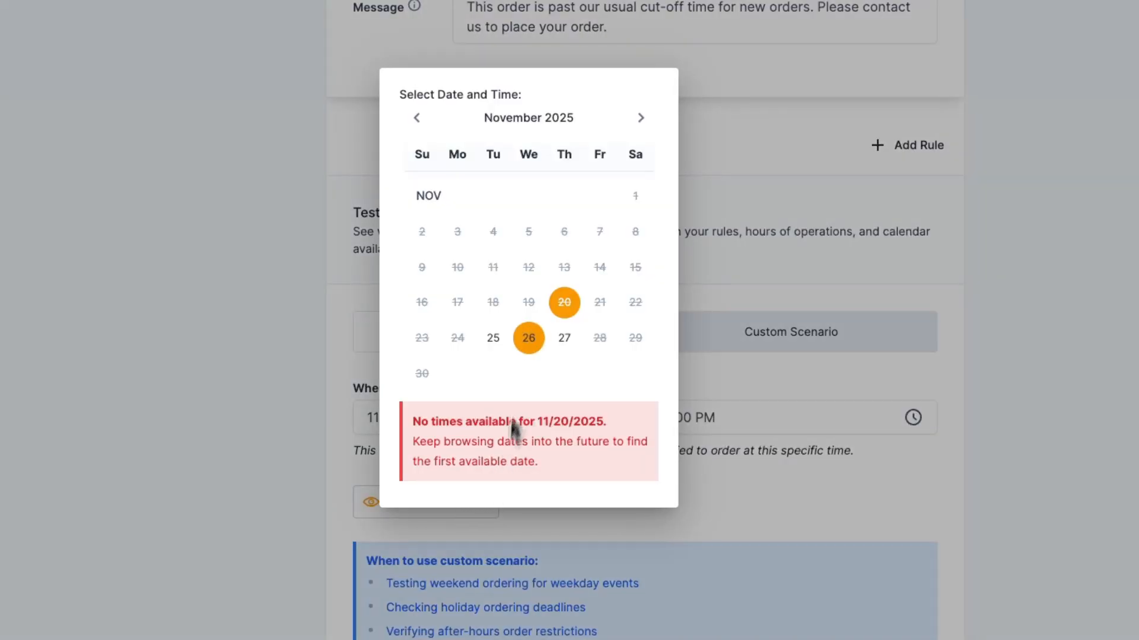
click(717, 371)
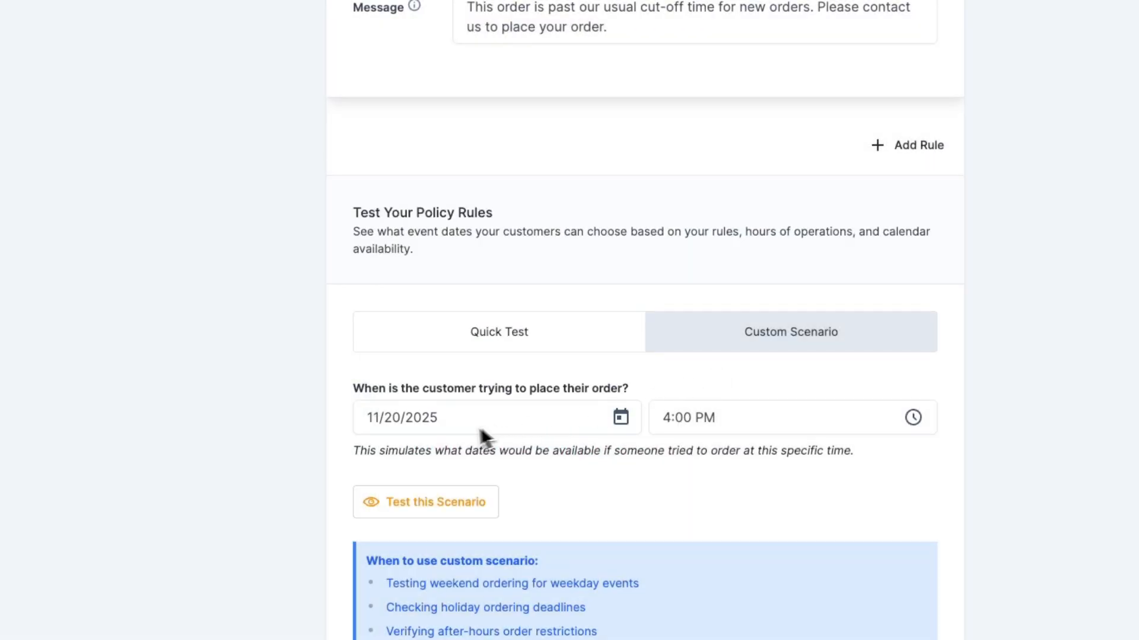
Test the custom scenario with order dates of 11/22/2025 and 11/24/2025, checking the available event dates for each.
click(614, 422)
click(575, 344)
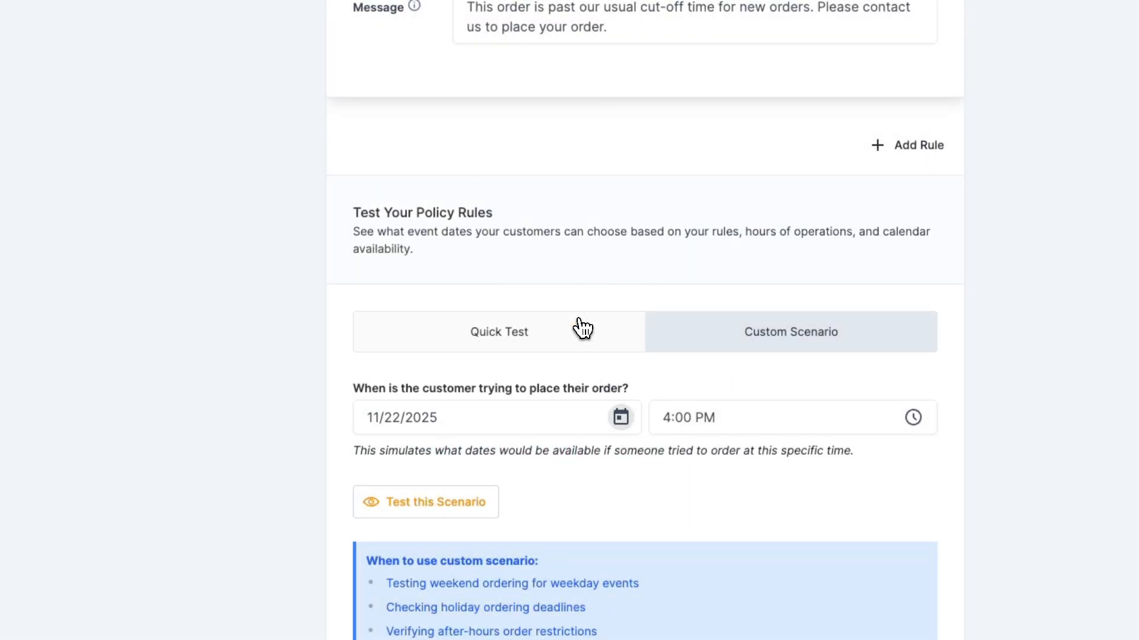
click(434, 507)
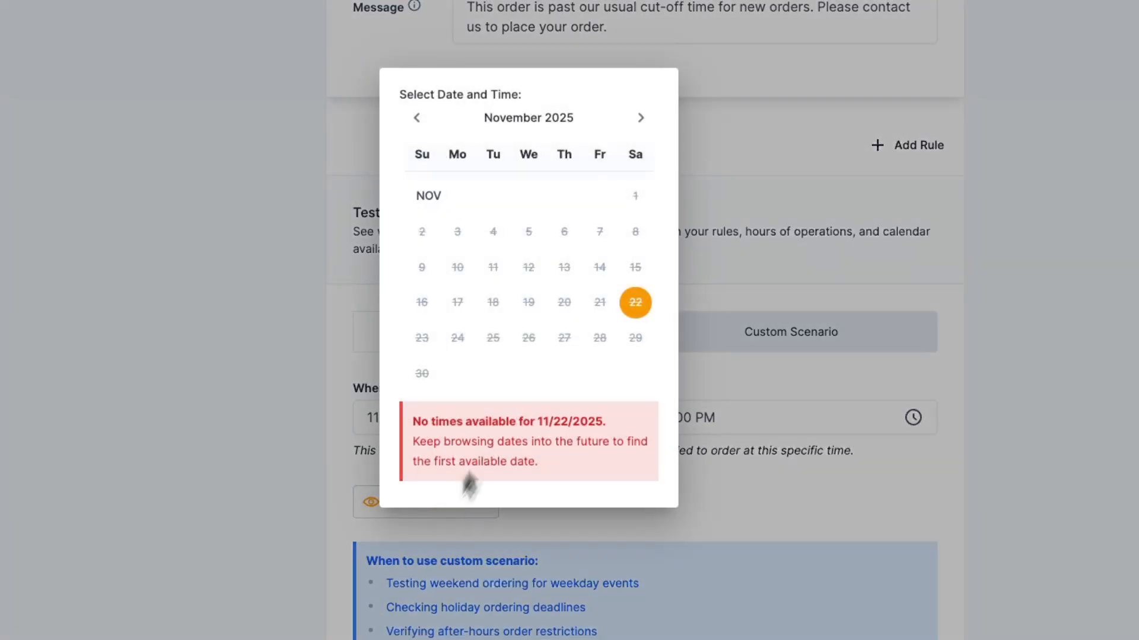
click(735, 390)
click(620, 417)
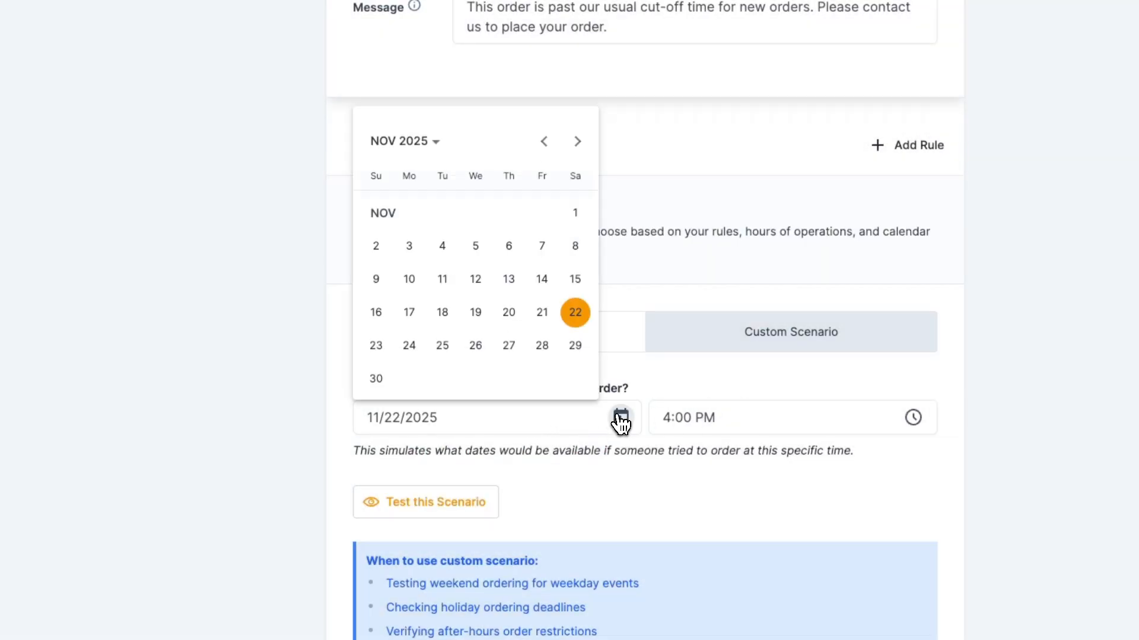
click(416, 349)
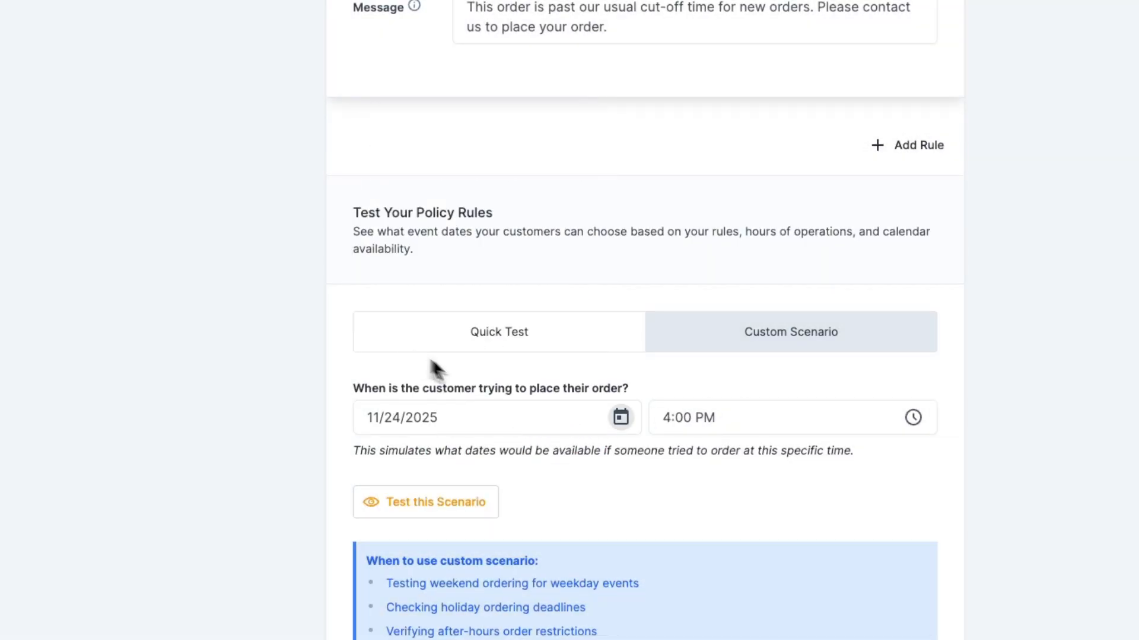
click(496, 507)
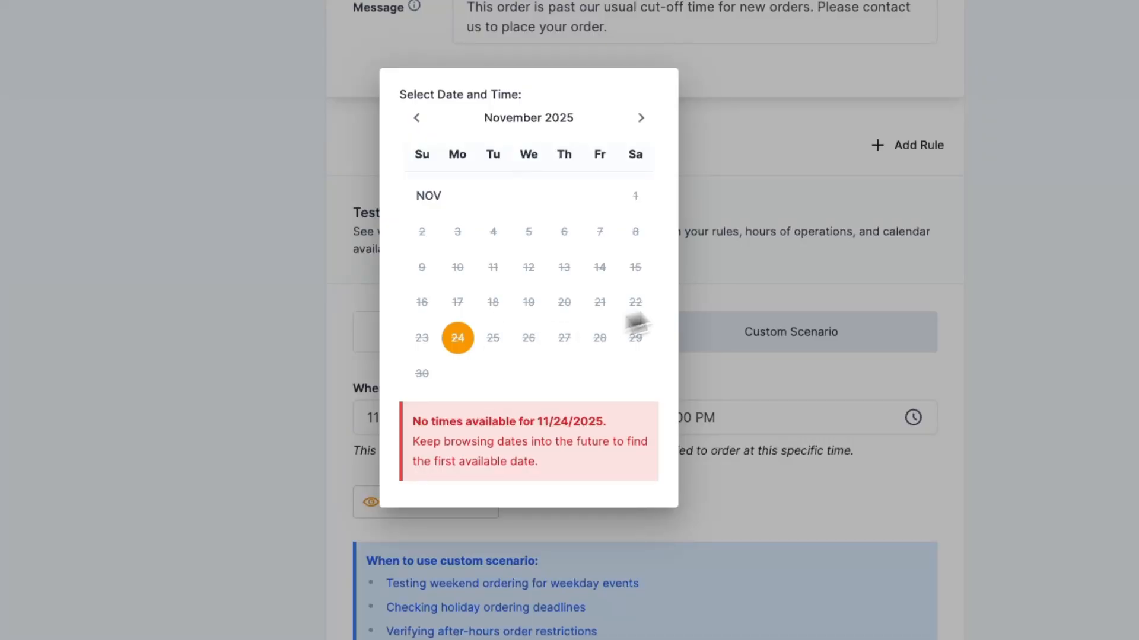
click(691, 391)
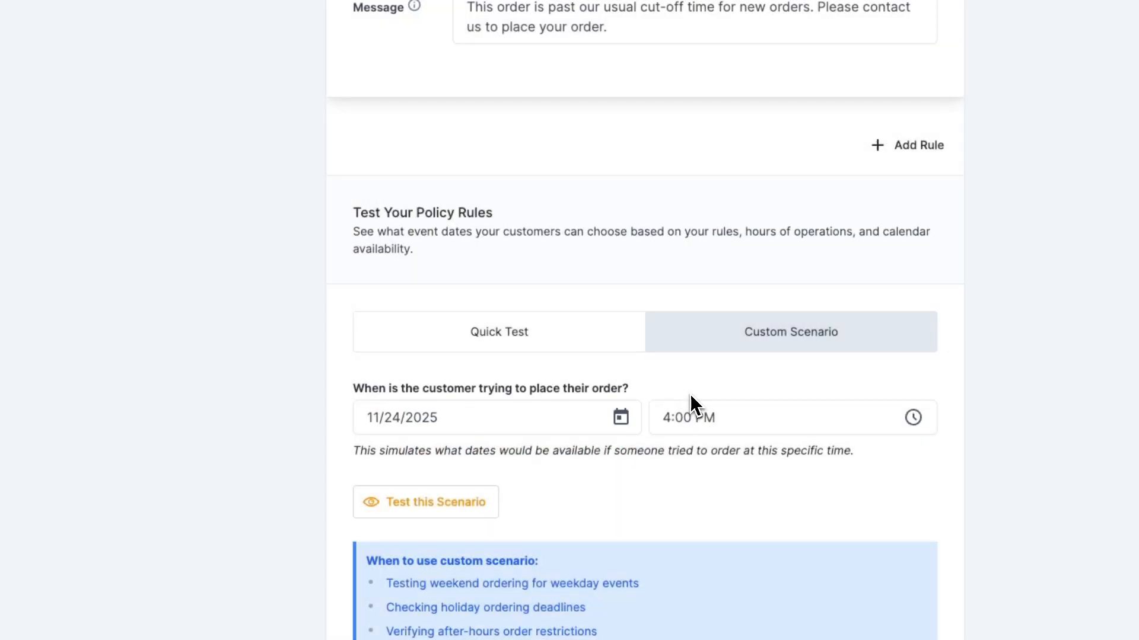
Save the Thanksgiving order type's Create Order policy.
scroll(690, 394, down, 5)
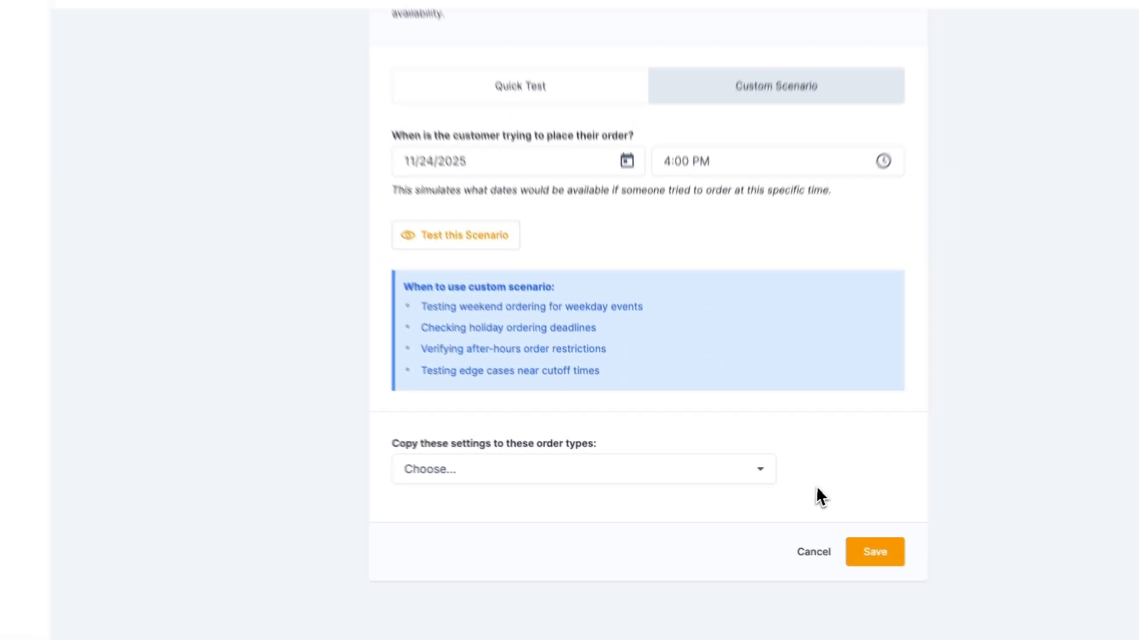
click(872, 551)
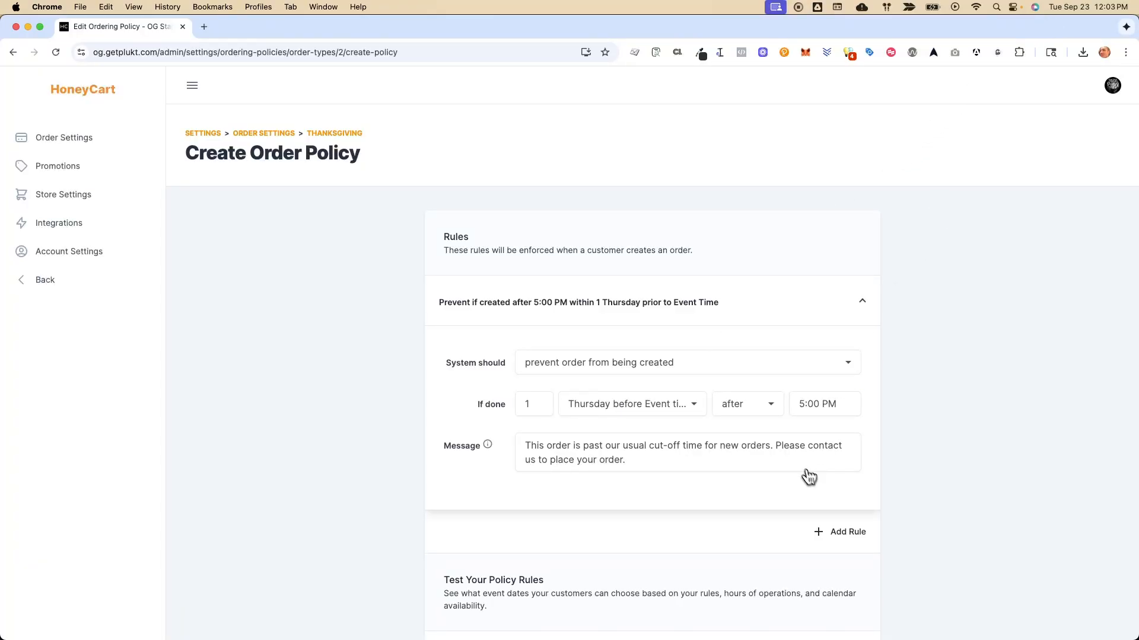
scroll(737, 427, down, 8)
scroll(739, 427, up, 4)
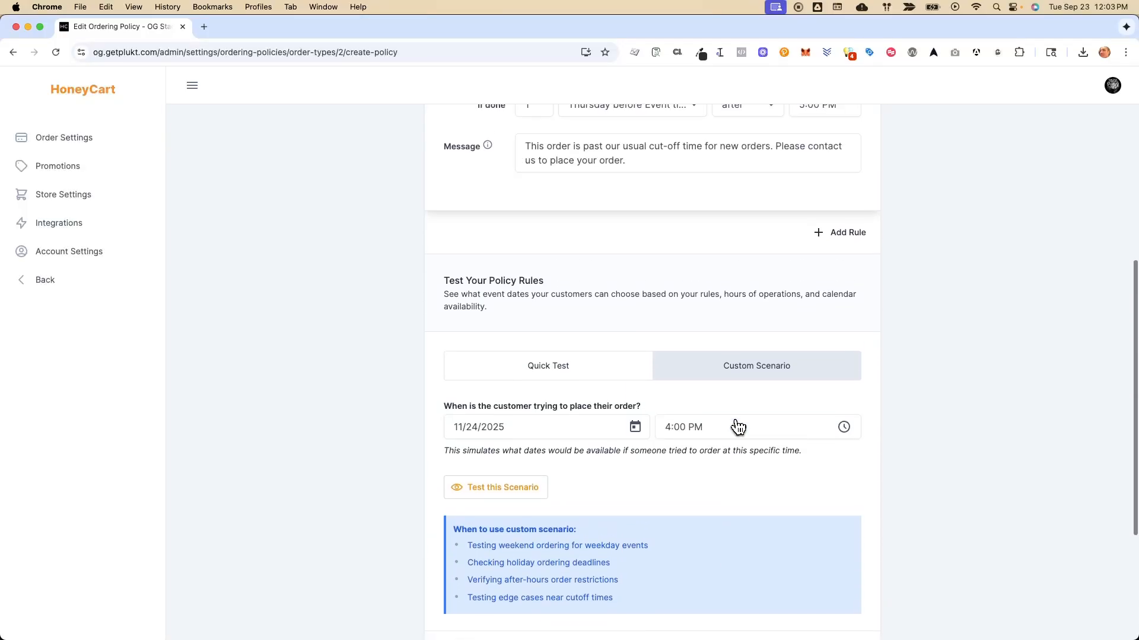
scroll(737, 427, up, 1)
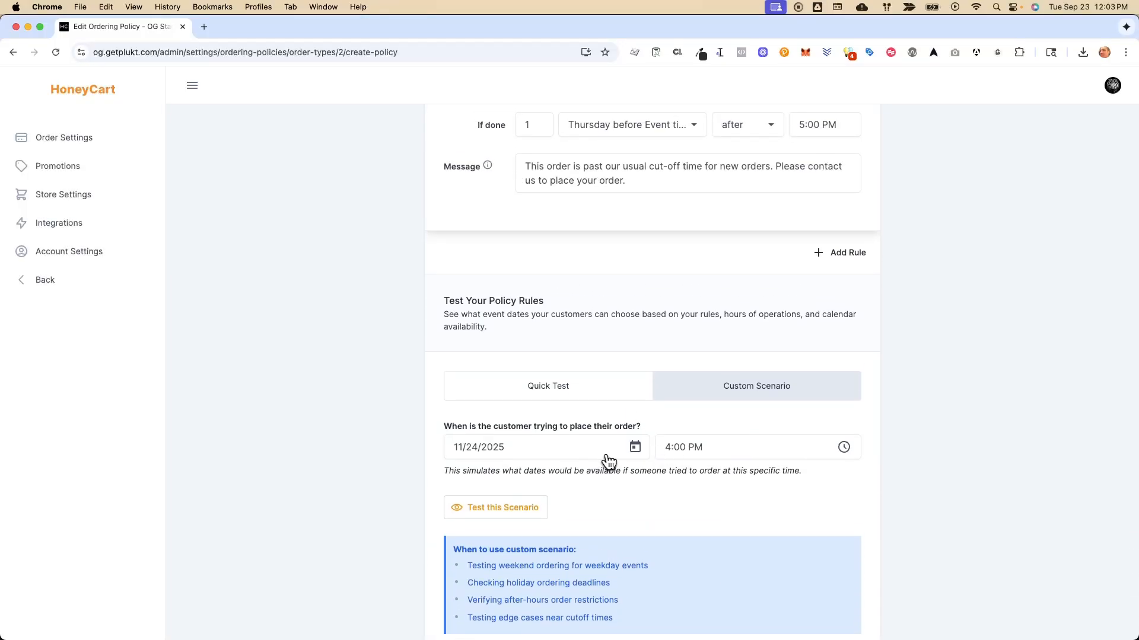
scroll(610, 461, up, 5)
scroll(613, 461, down, 5)
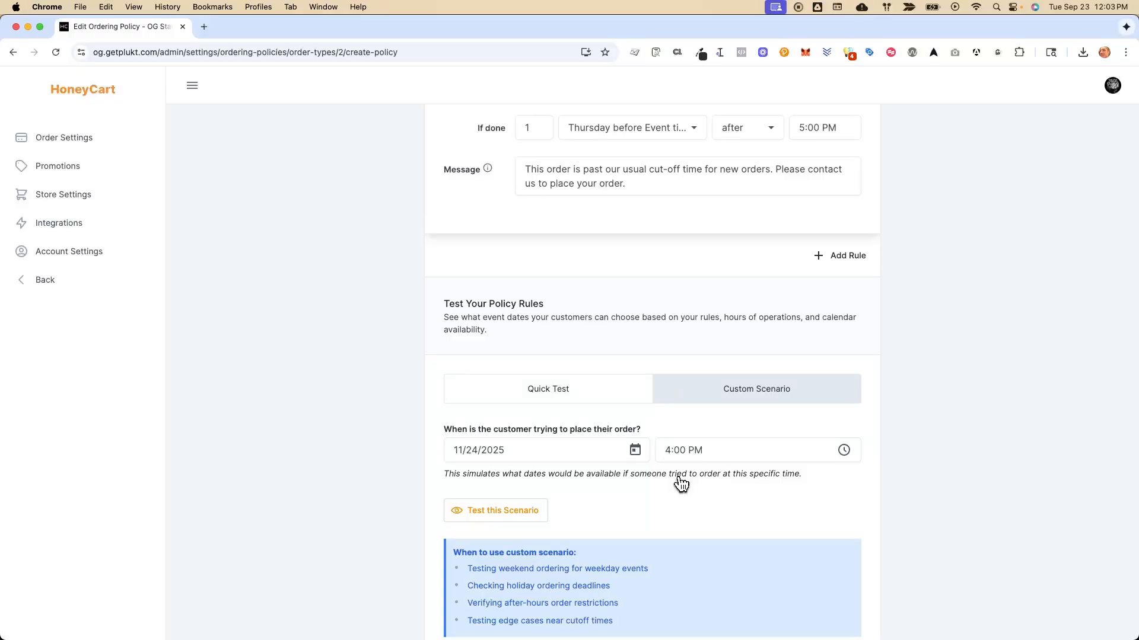
Open the Create Order policy of the Weekly Meals - Mon, Tues, Wed order type and expand its rule.
scroll(681, 485, up, 9)
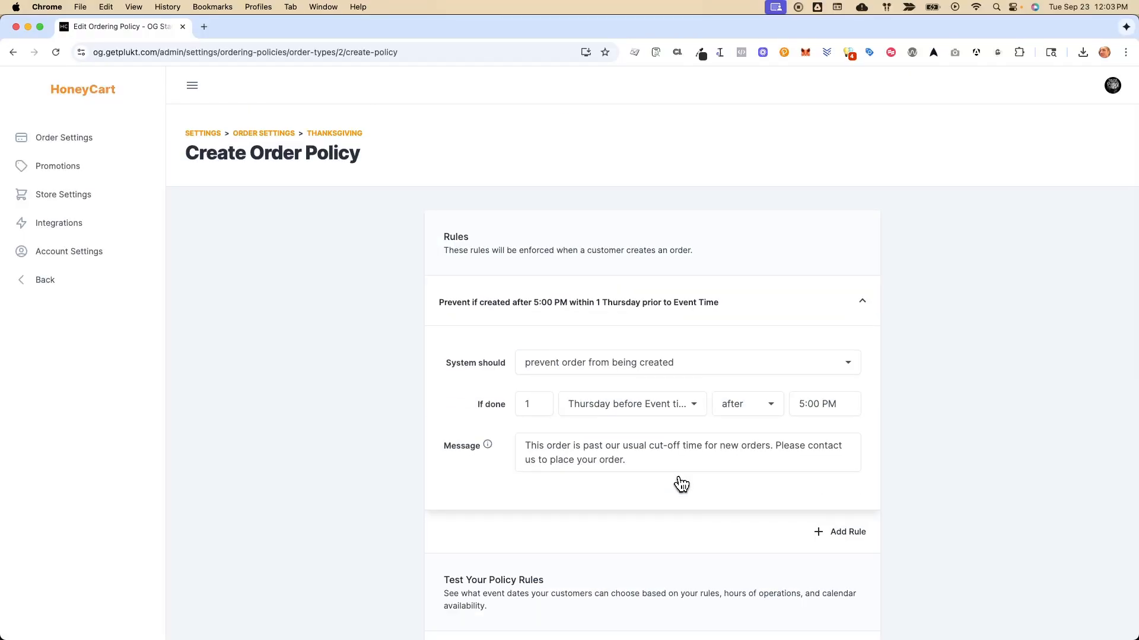
click(288, 135)
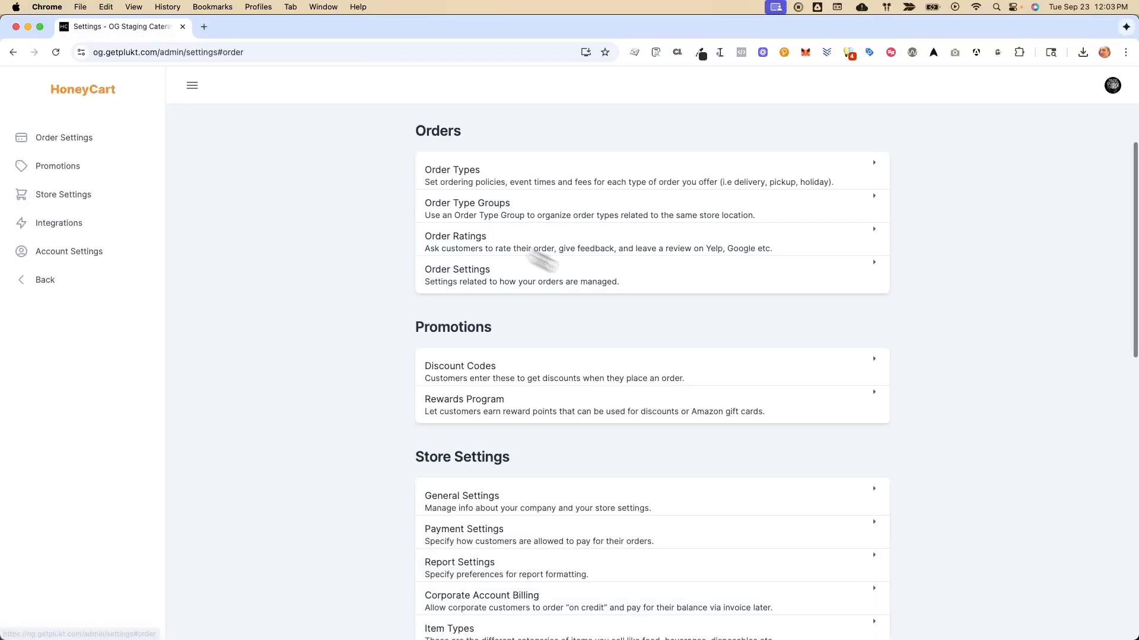
click(598, 172)
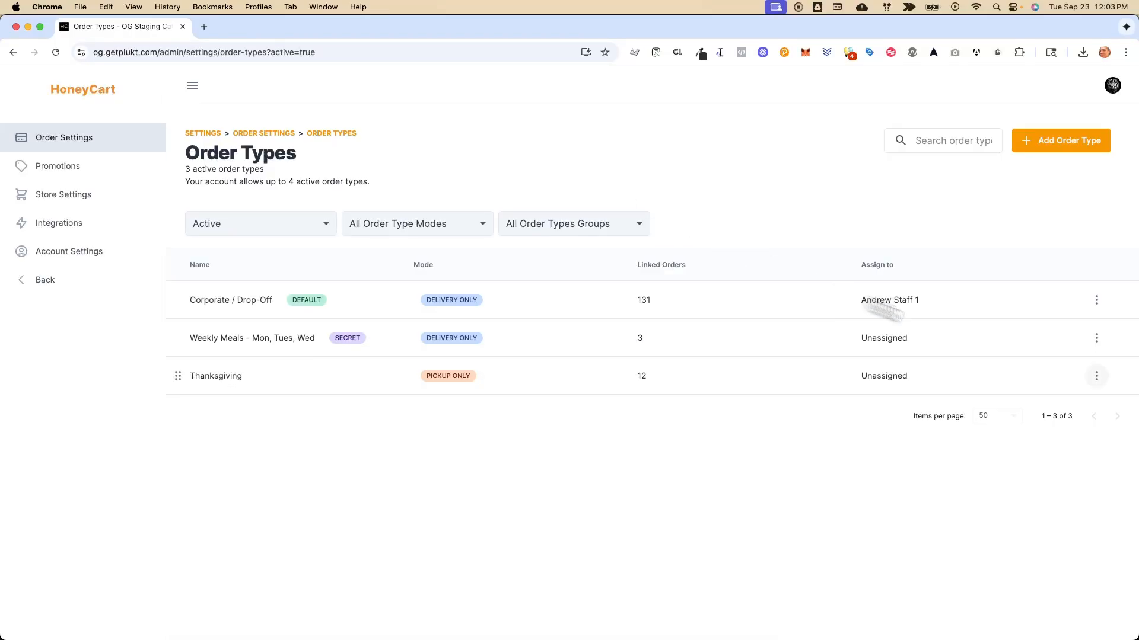
click(1096, 338)
click(1032, 370)
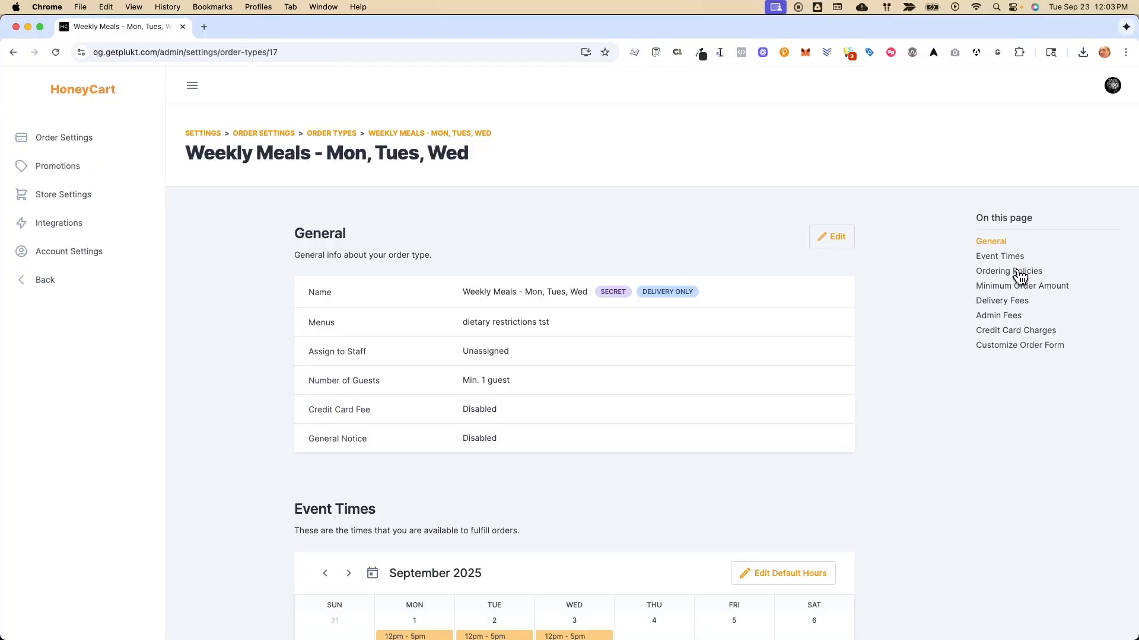
click(1019, 276)
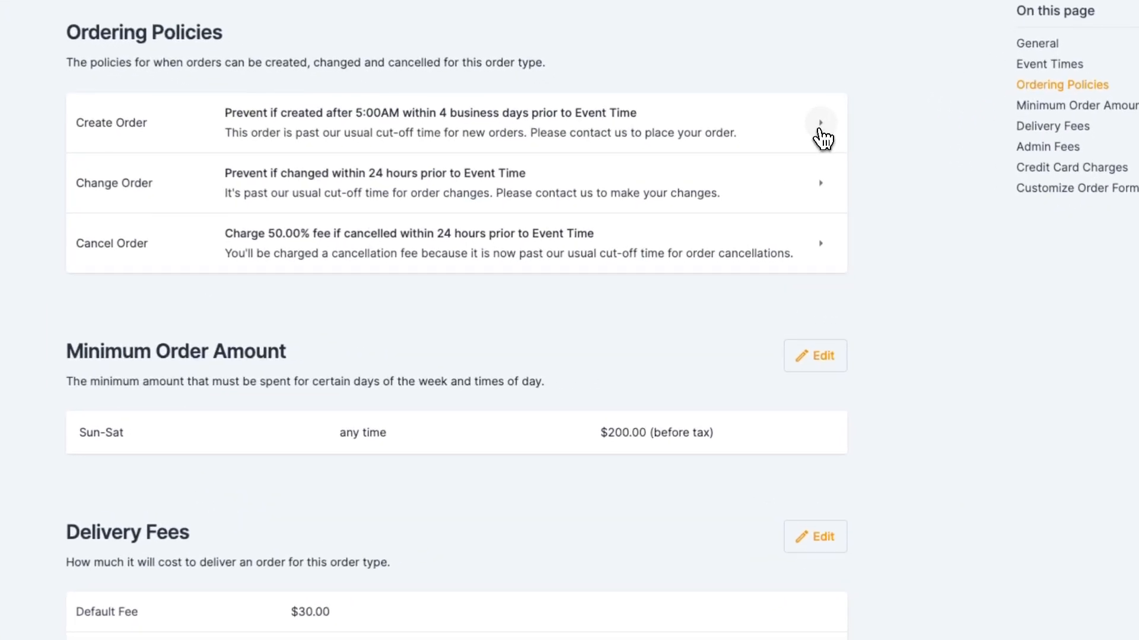
click(836, 198)
click(762, 284)
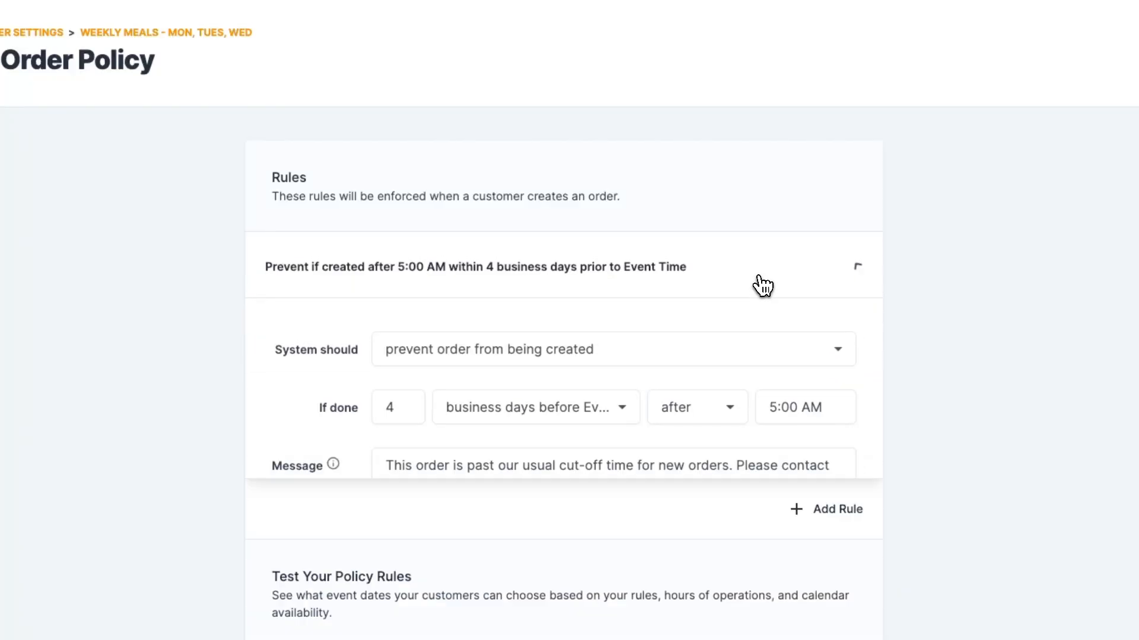
Set the Weekly Meals rule to prevent orders created after 8:00 PM, 0 Sundays before Event time.
click(478, 418)
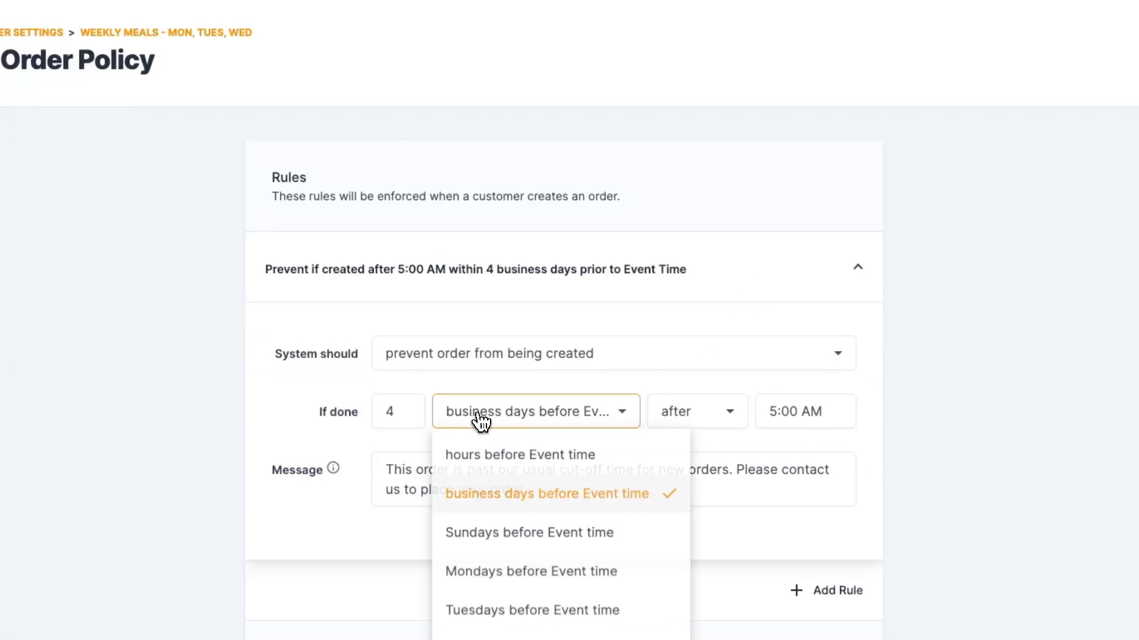
scroll(480, 564, down, 1)
click(478, 523)
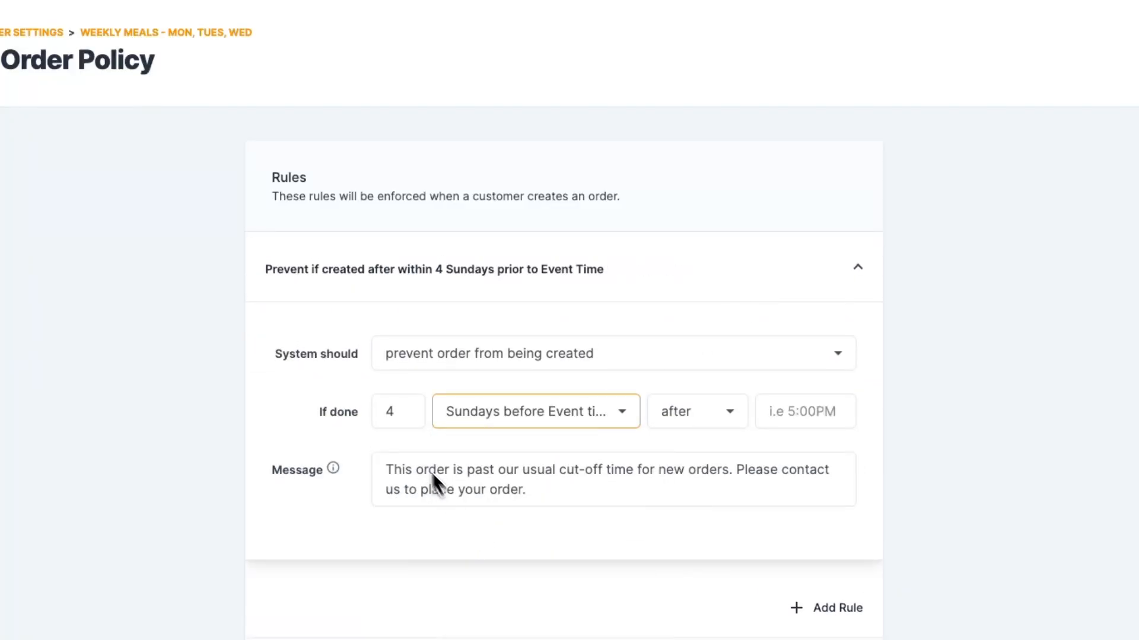
click(392, 410)
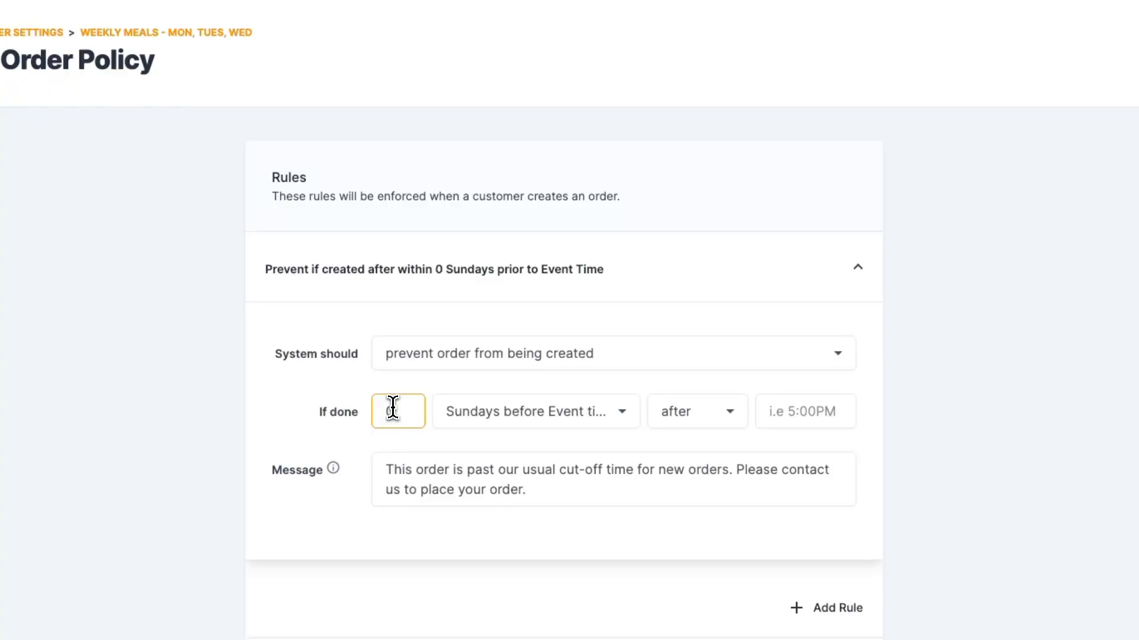
click(821, 410)
text(8pm)
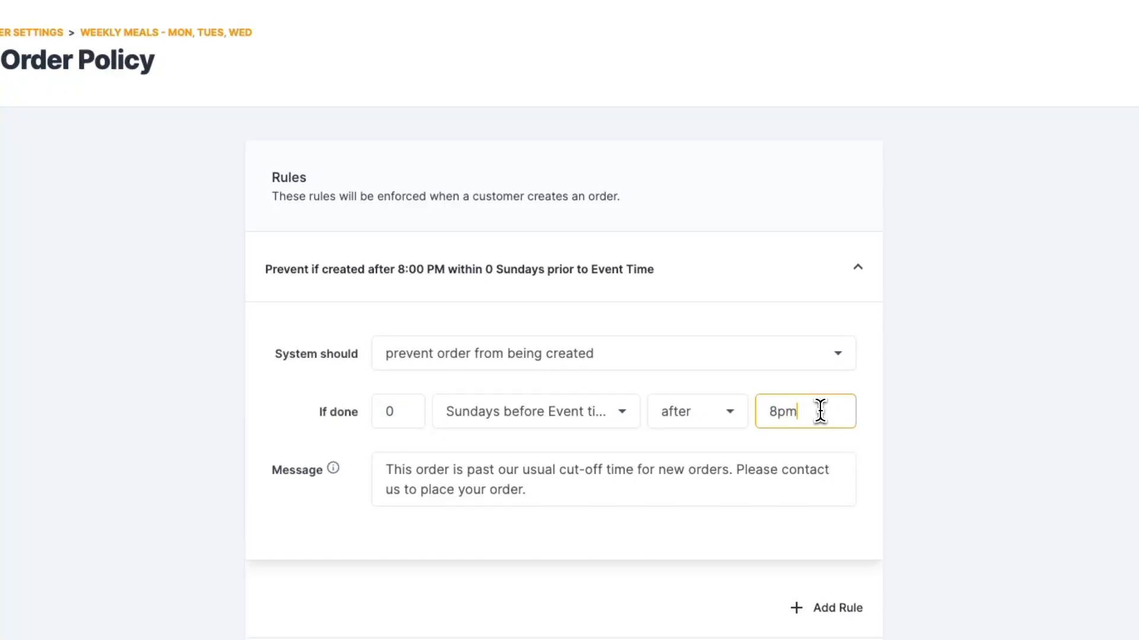
click(1055, 400)
Run a quick test of the Weekly Meals policy and check the available event dates in September and October 2025.
scroll(1040, 389, down, 5)
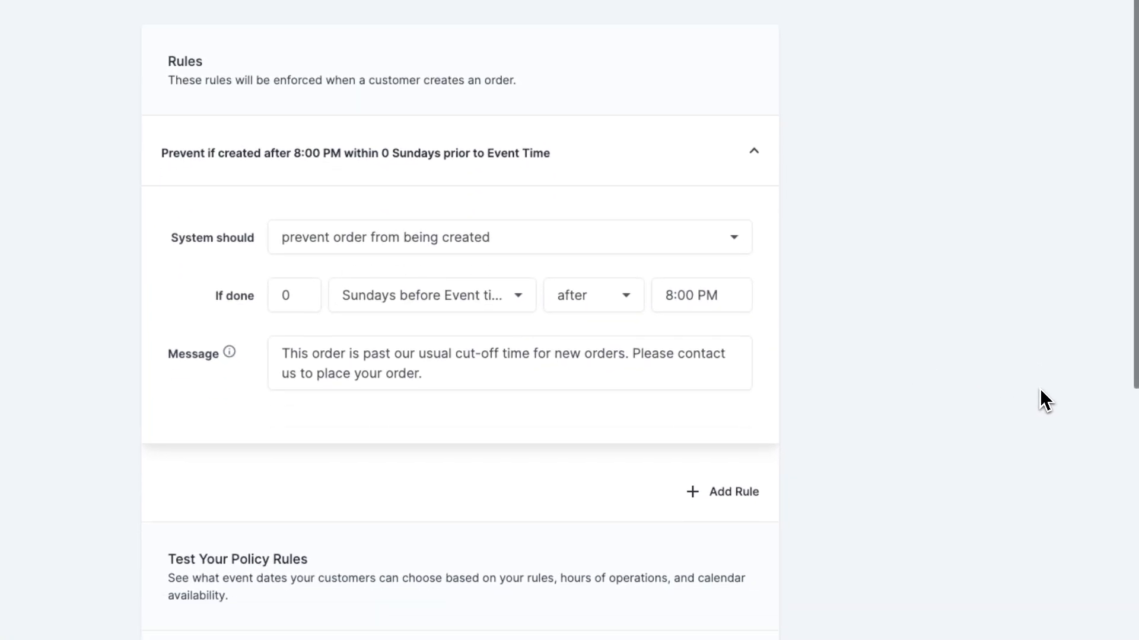
click(501, 458)
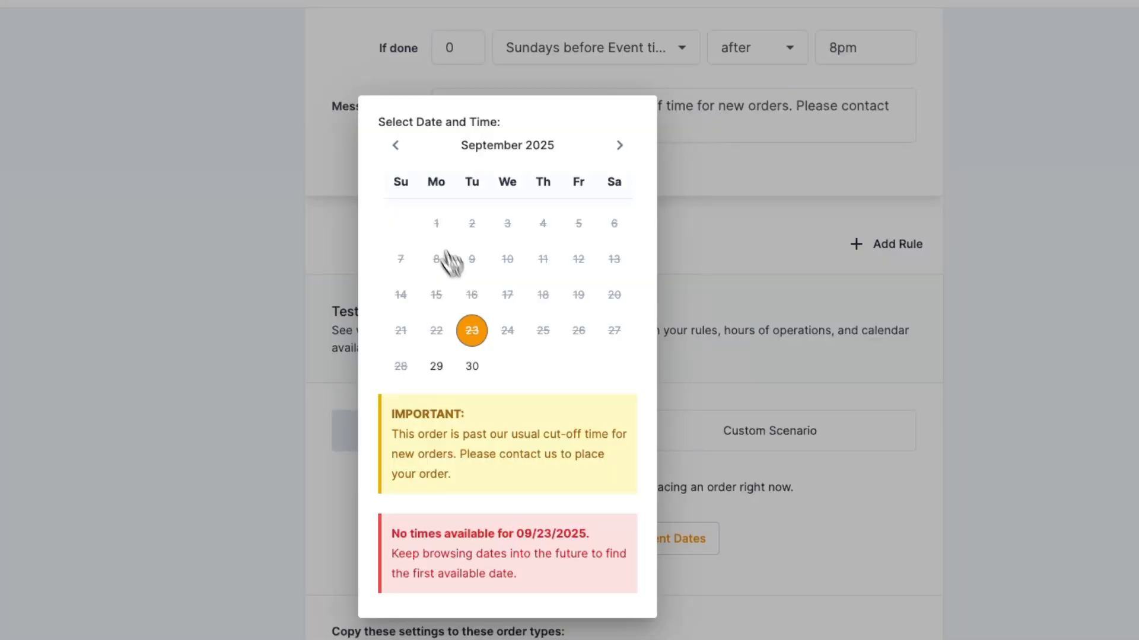
click(619, 145)
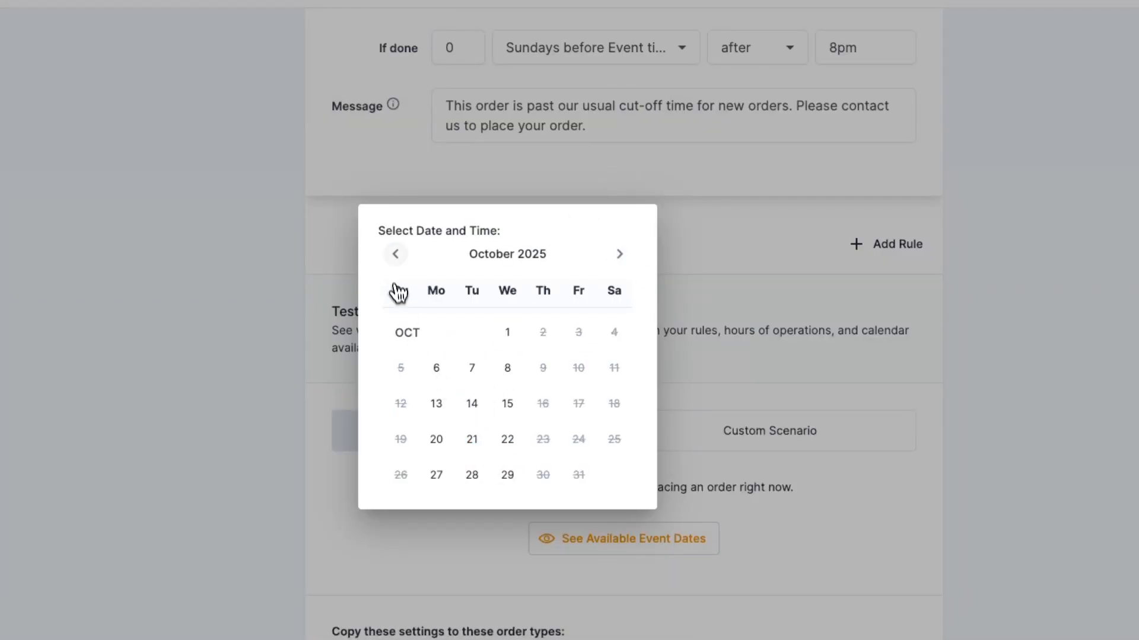
click(395, 254)
click(738, 373)
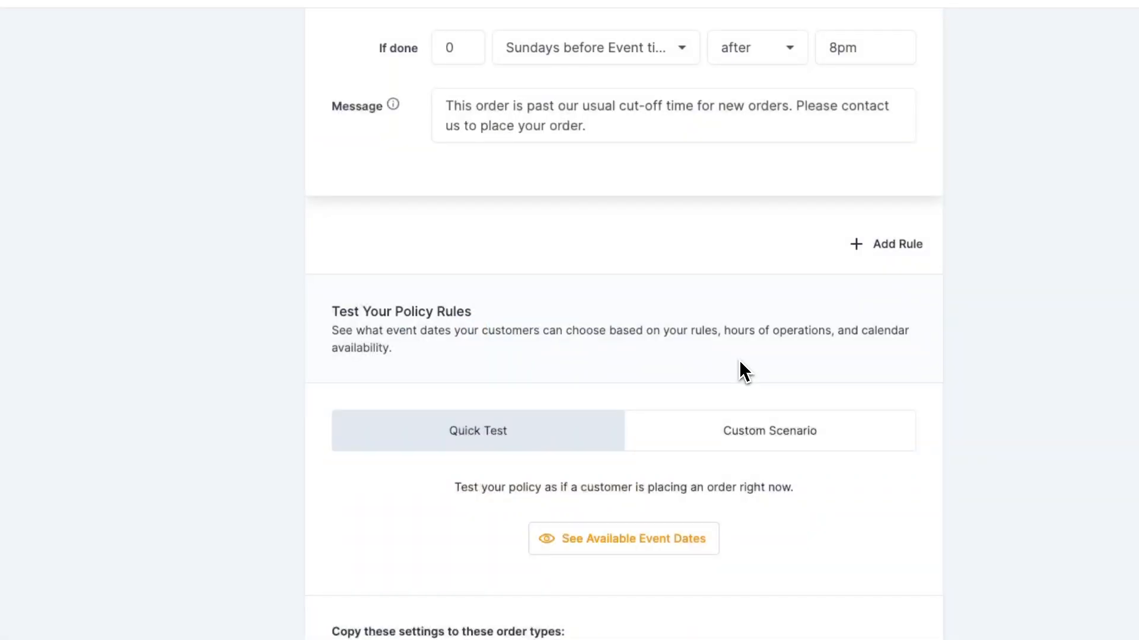
Test a custom scenario with an order placed on 9/28/2025 at 7:59 PM and check the available event dates.
click(745, 433)
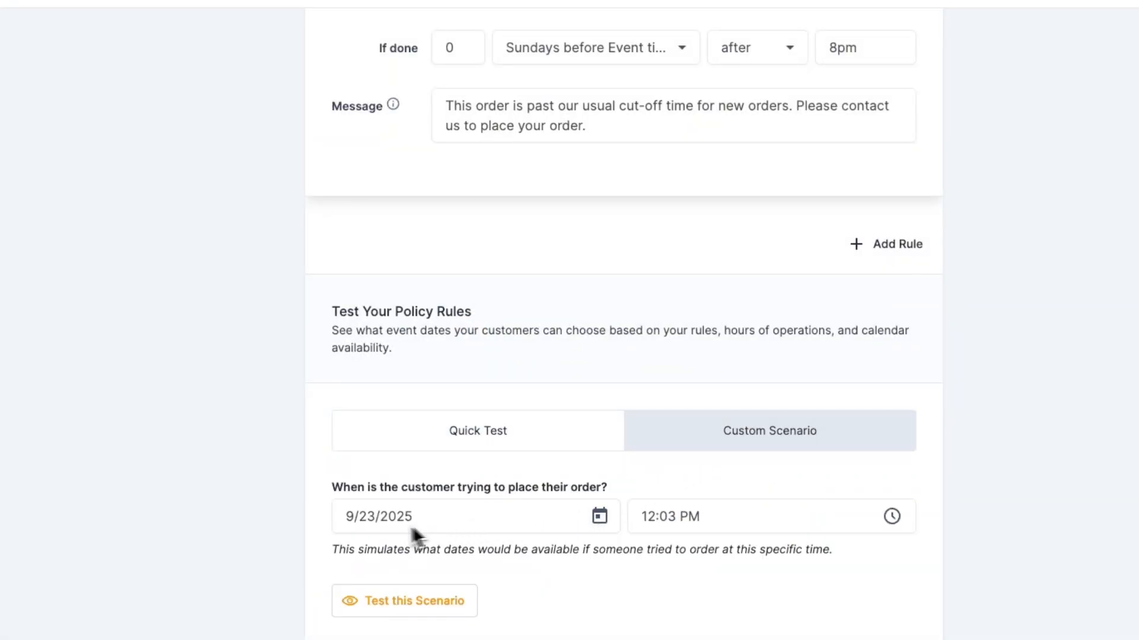
click(593, 522)
click(354, 478)
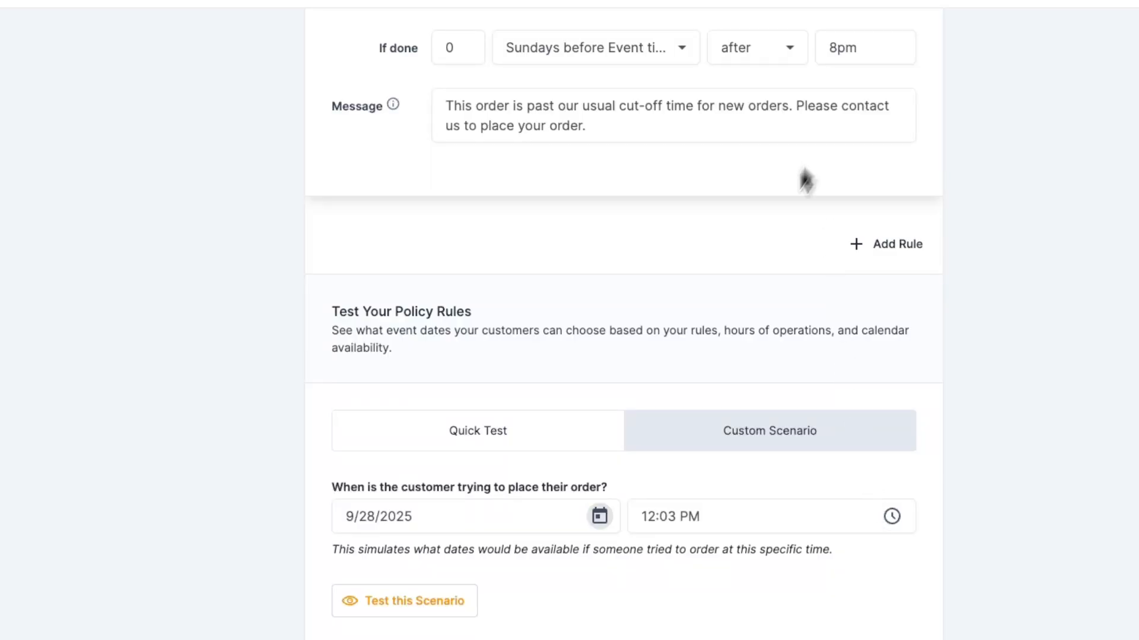
click(668, 514)
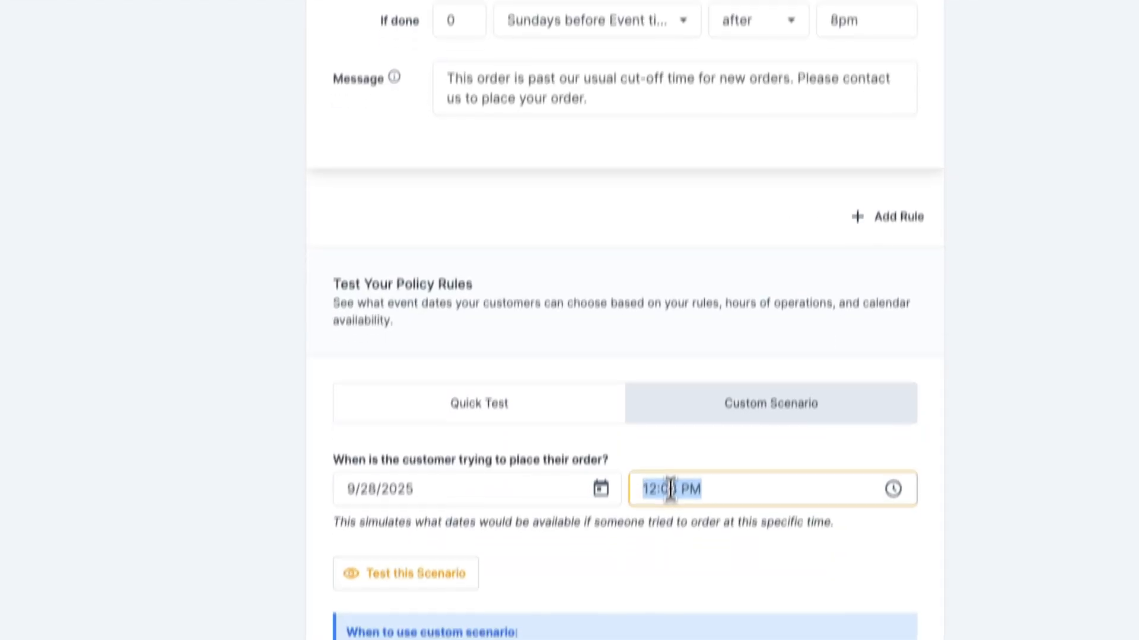
text(7:5)
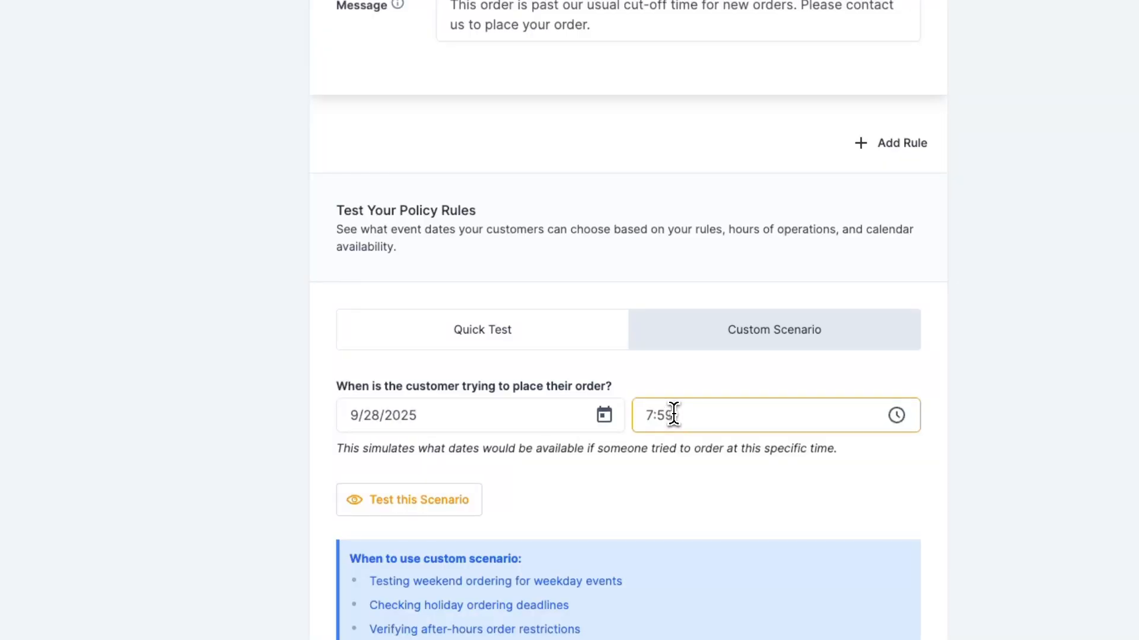
text(9pm)
click(468, 502)
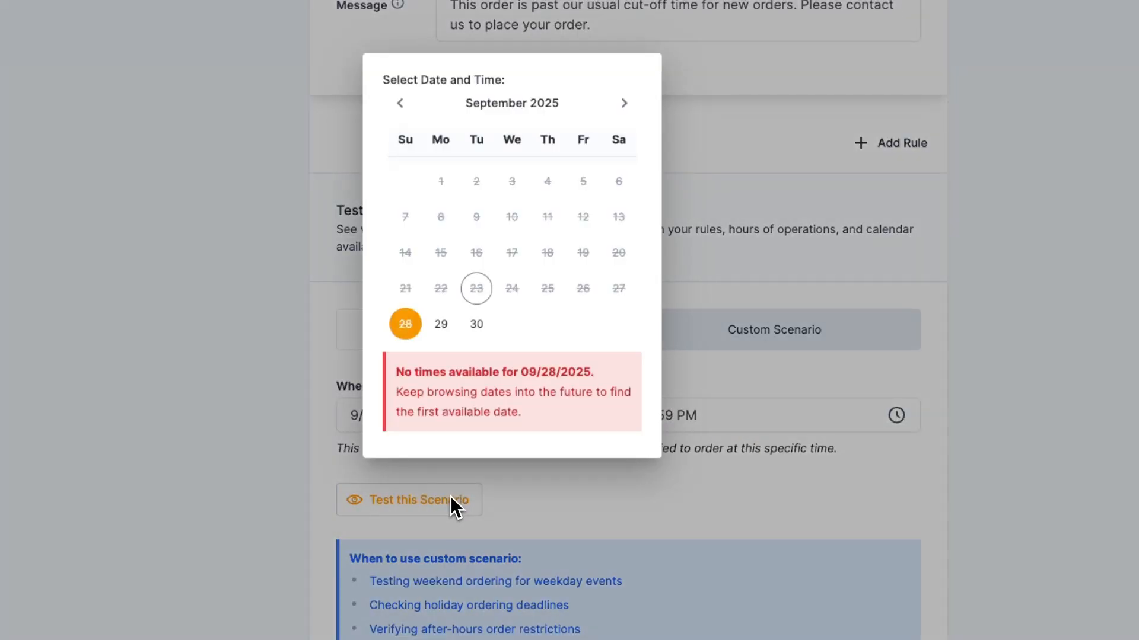
click(706, 391)
Set the custom scenario's order time to 8:05 PM and check the available event dates again.
click(687, 412)
drag(739, 419, 522, 417)
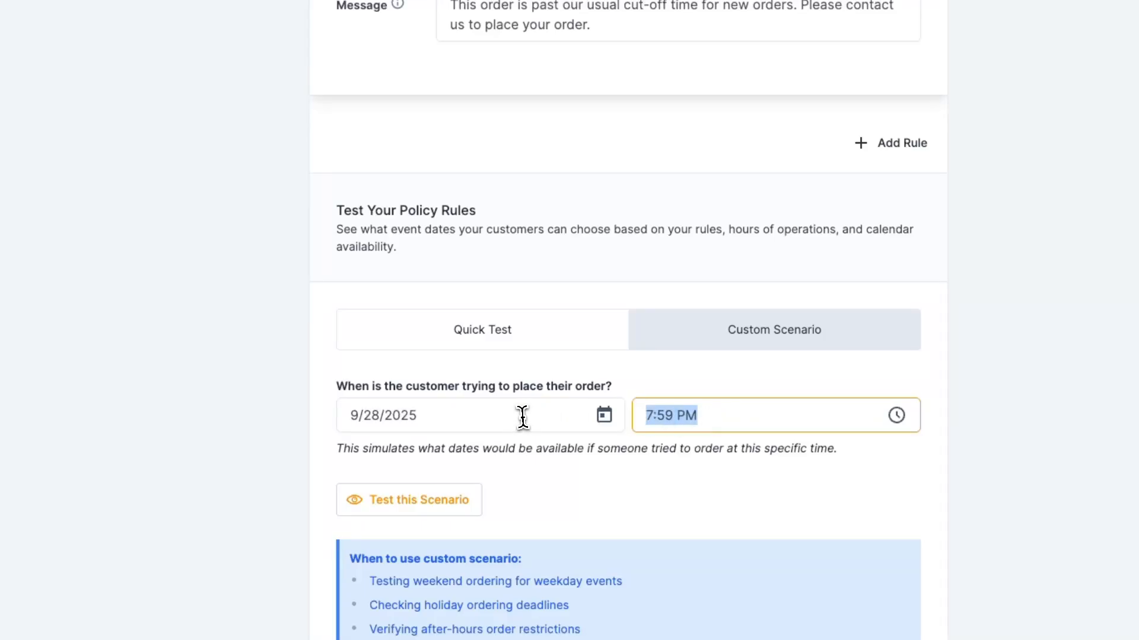
text(8)
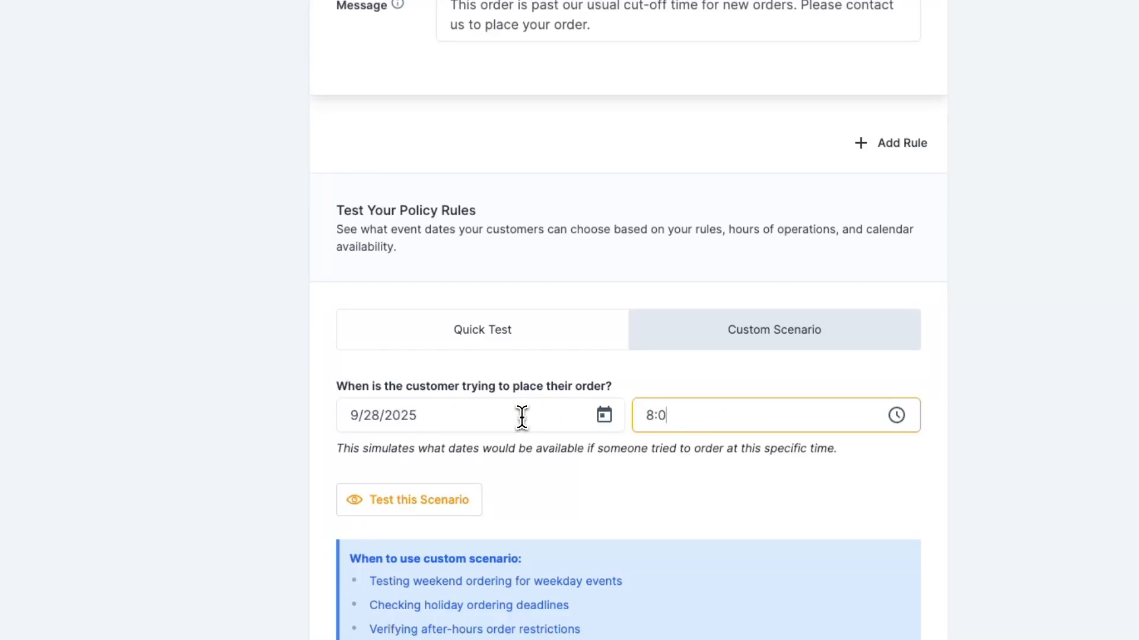
click(447, 508)
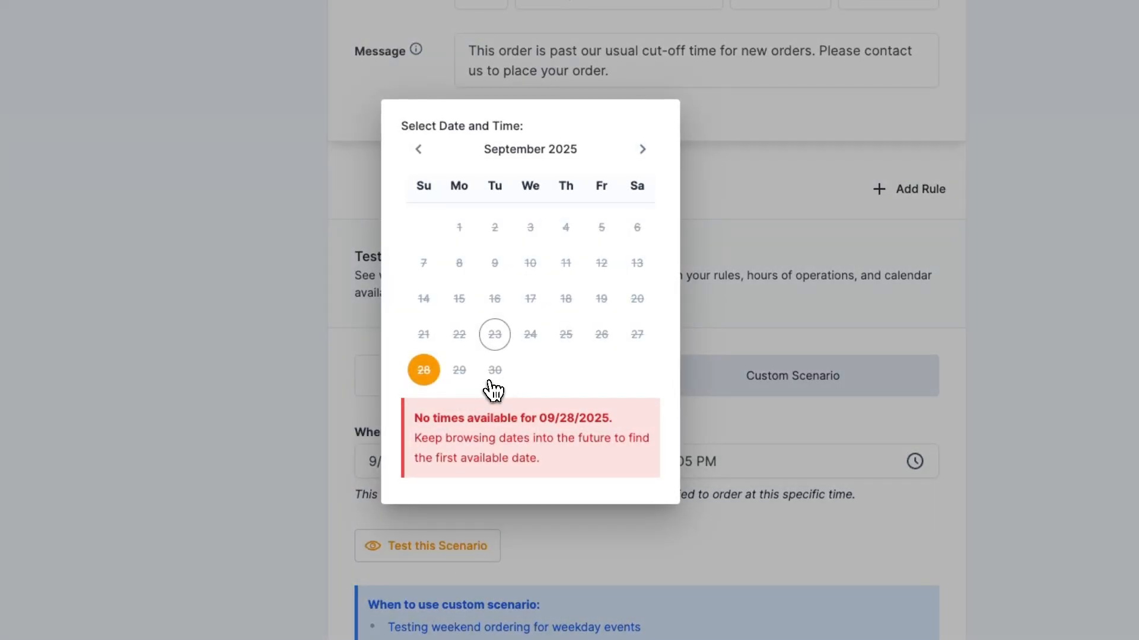
click(733, 323)
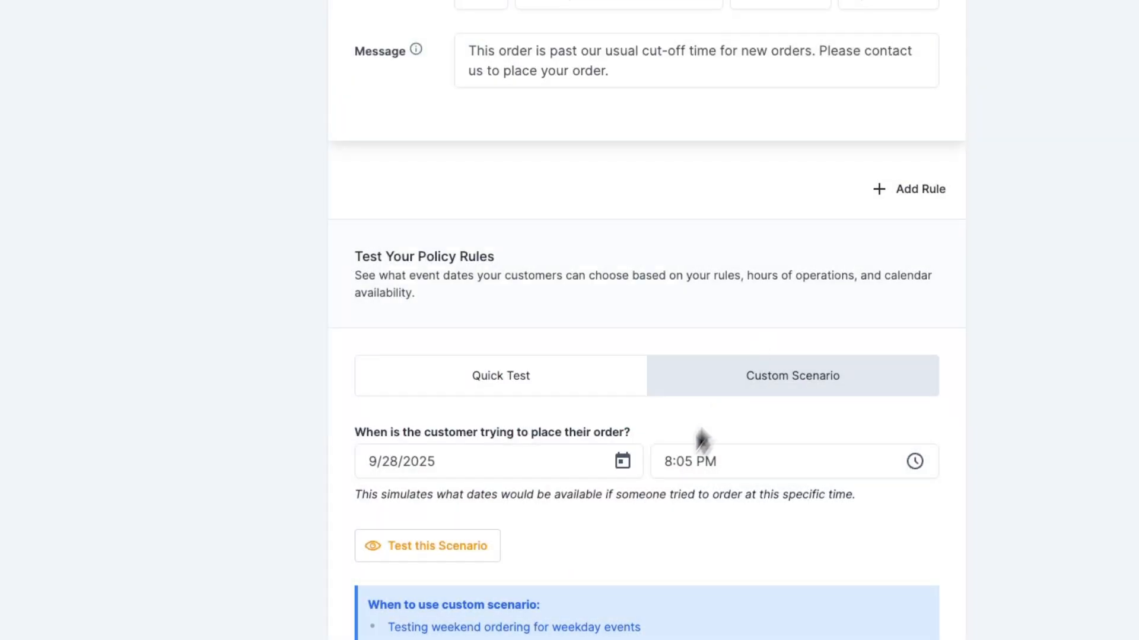
click(564, 460)
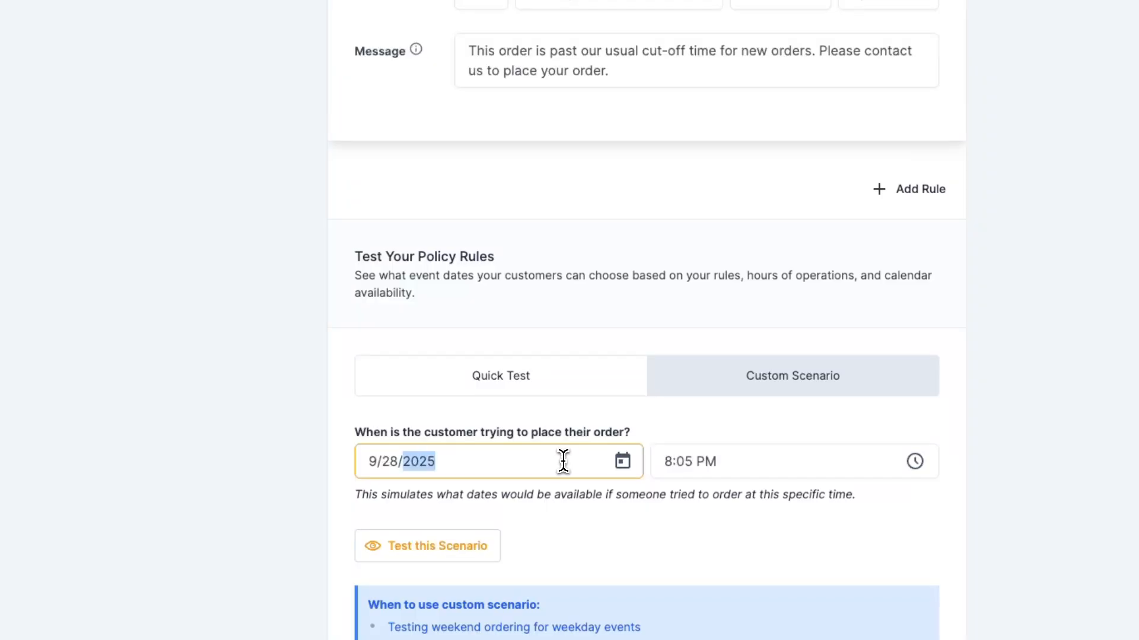
click(675, 462)
click(563, 462)
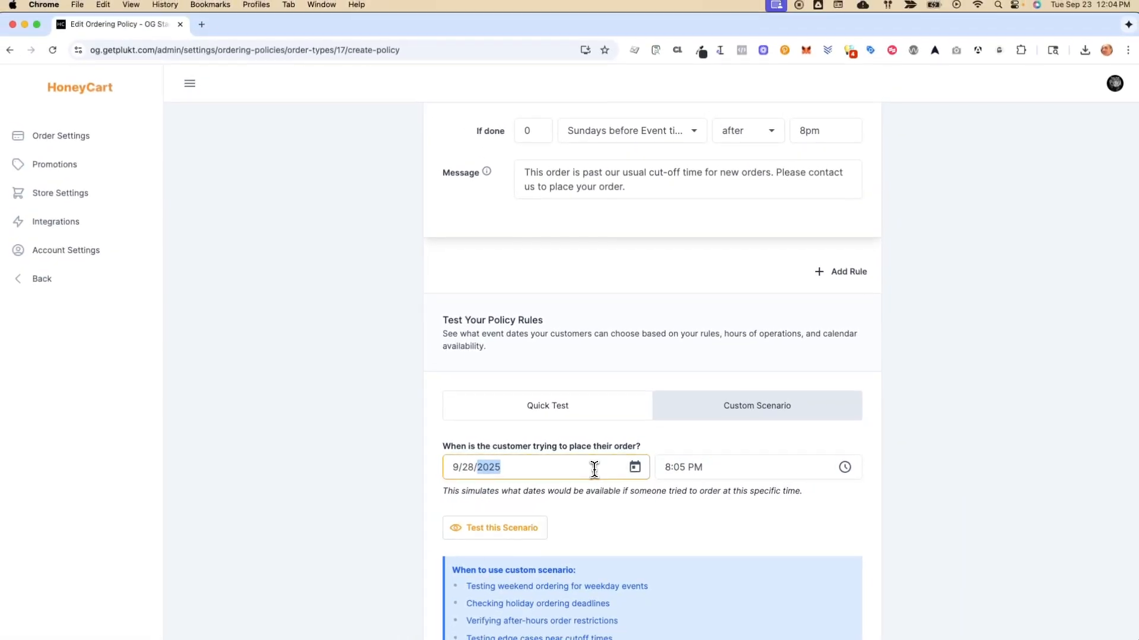
click(705, 535)
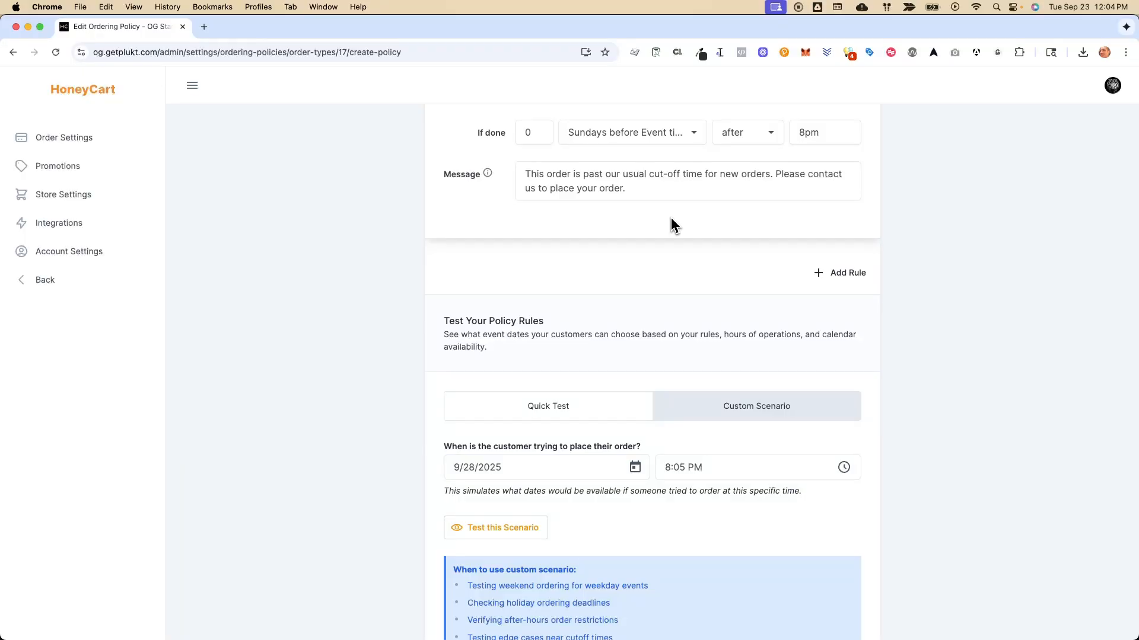
scroll(659, 356, down, 4)
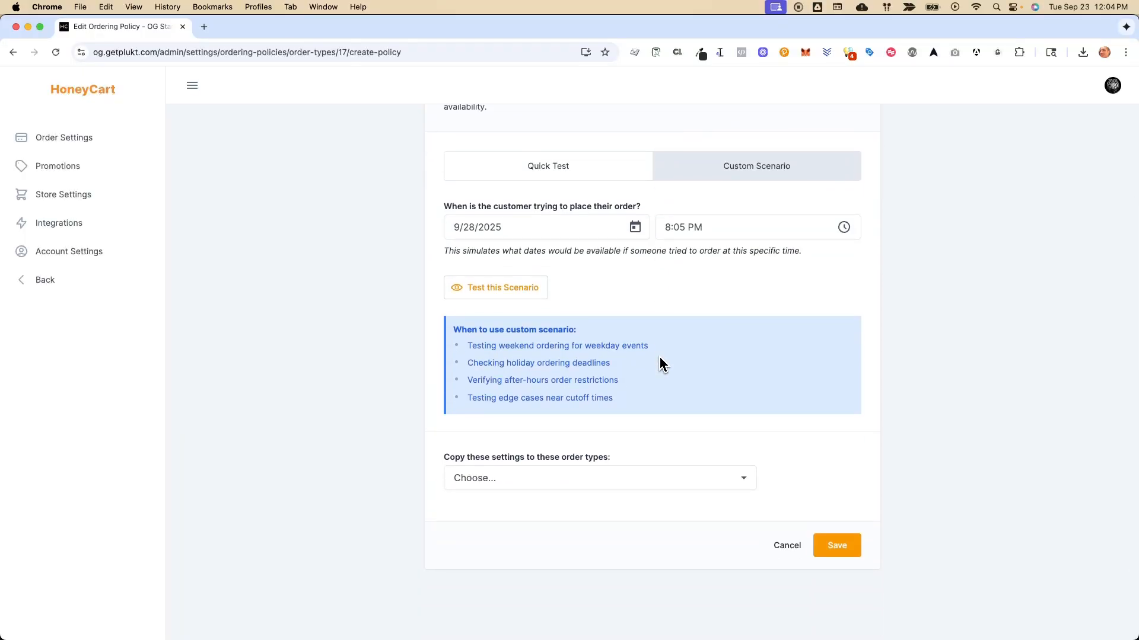